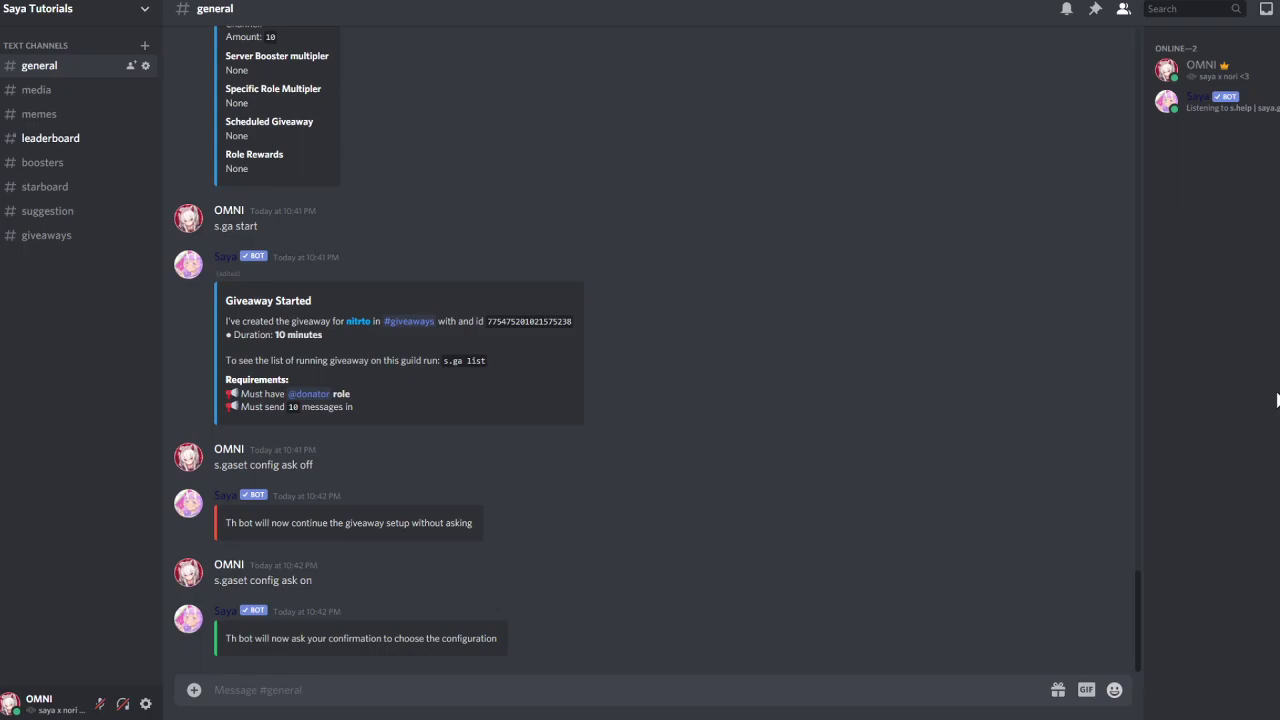
# Step: Look over the Saya Tutorials server settings, then close them
pyautogui.click(65, 10)
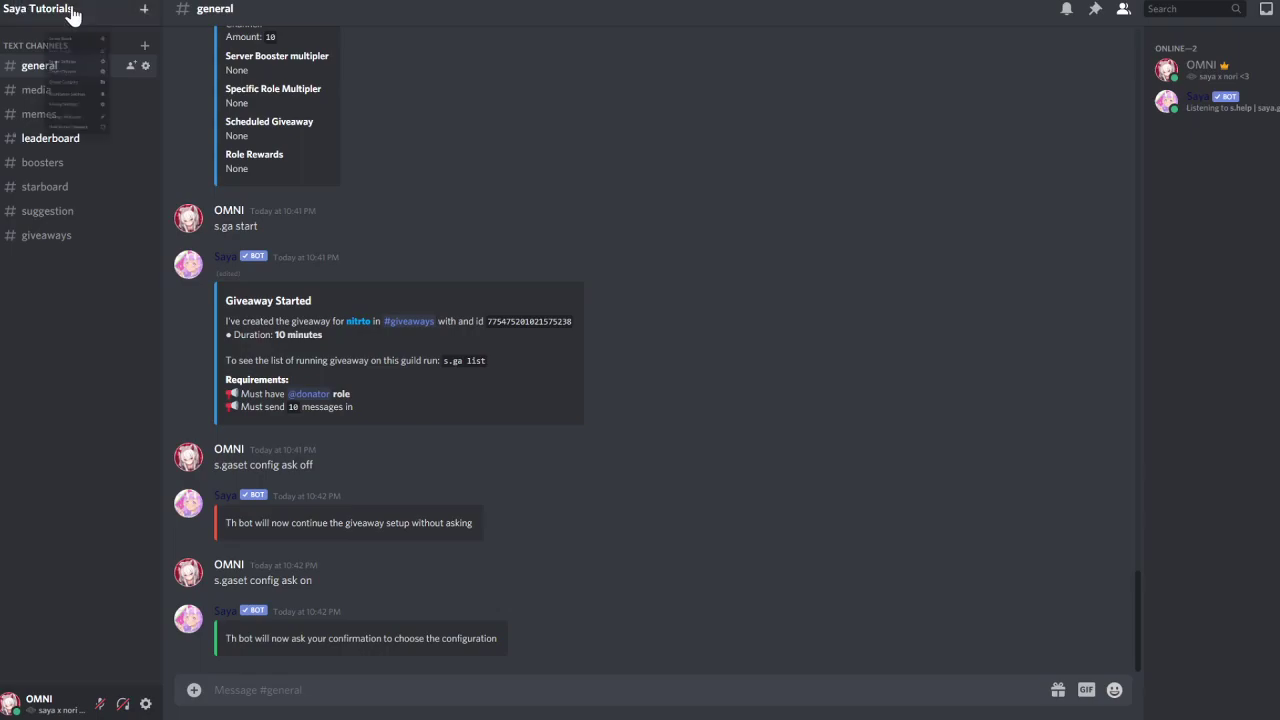
pyautogui.click(102, 103)
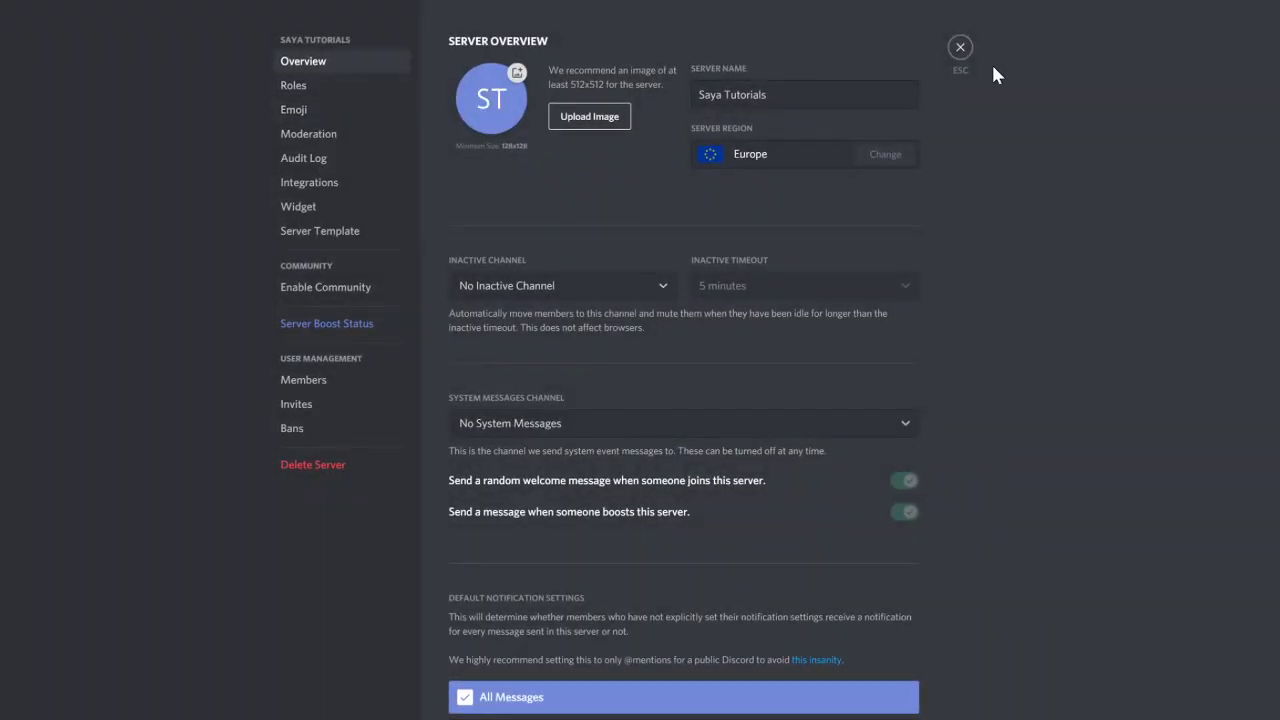
pyautogui.click(959, 50)
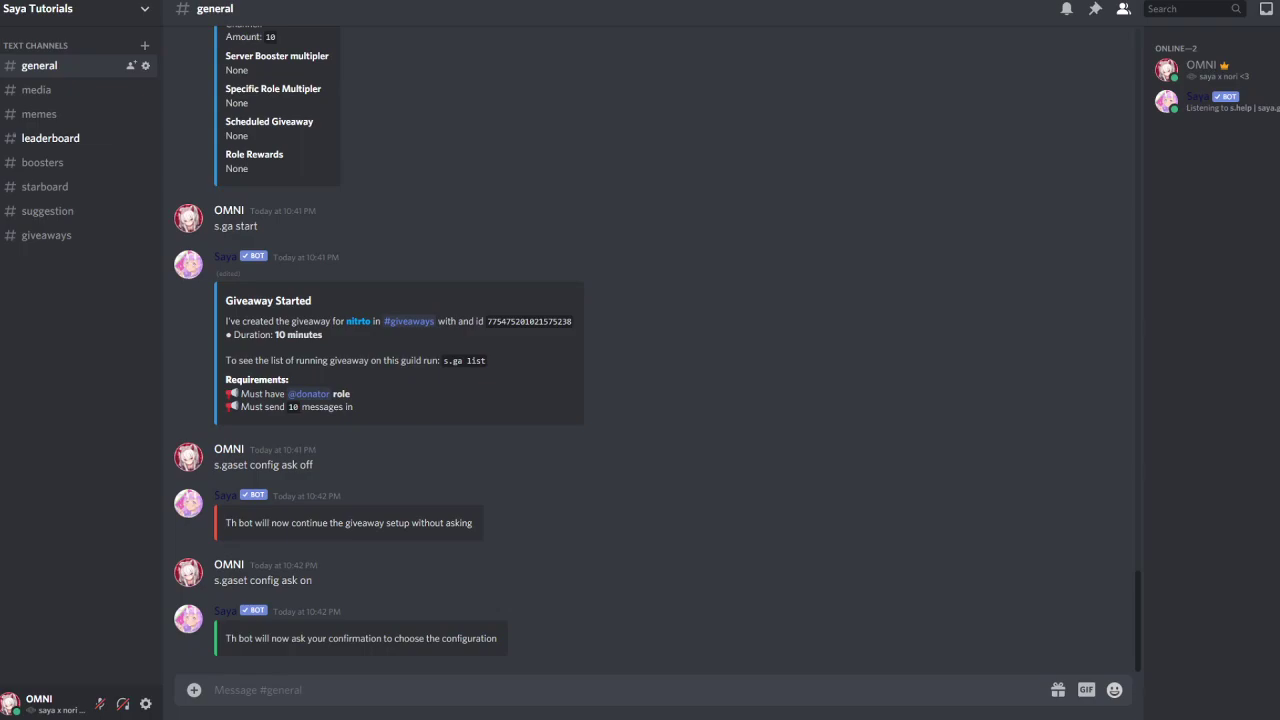
# Step: Send 's.edr create name=test color=#adae31 -hoist' to create the test role
pyautogui.write('s.gaset c')
pyautogui.hotkey('ctrl', 'a')
pyautogui.press('BackSpace')
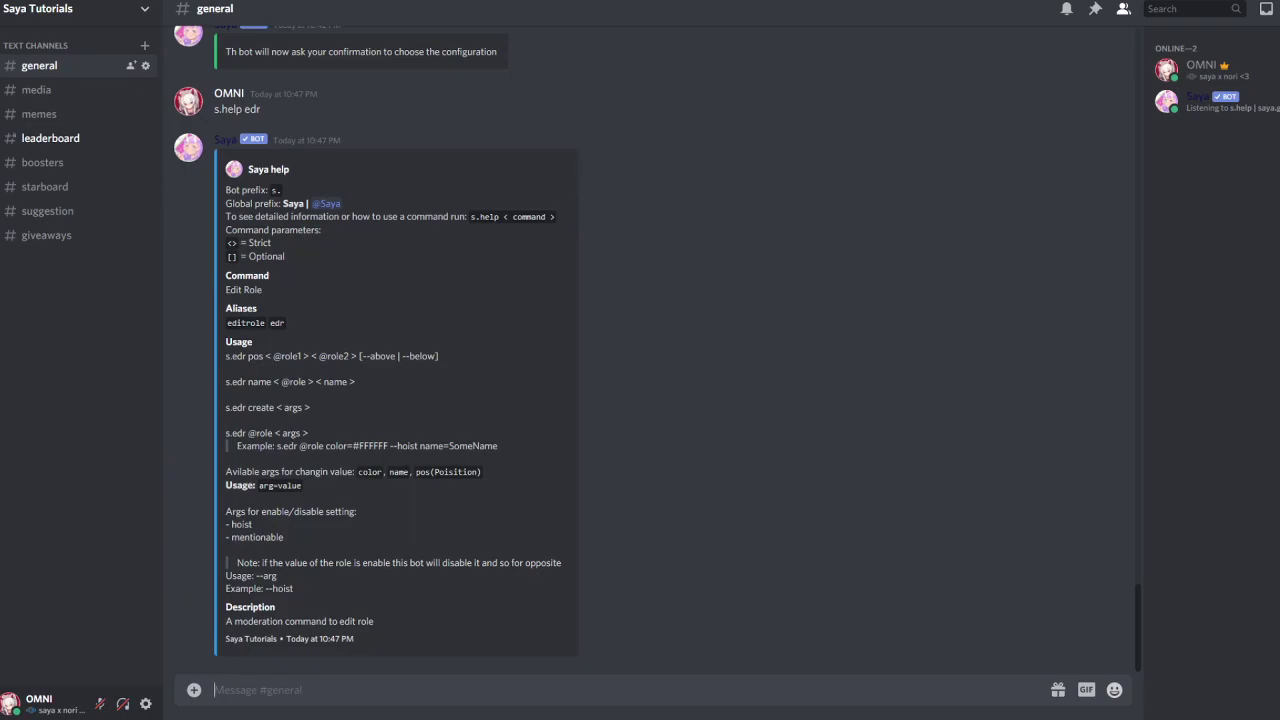
pyautogui.write('s.edr create name=test color')
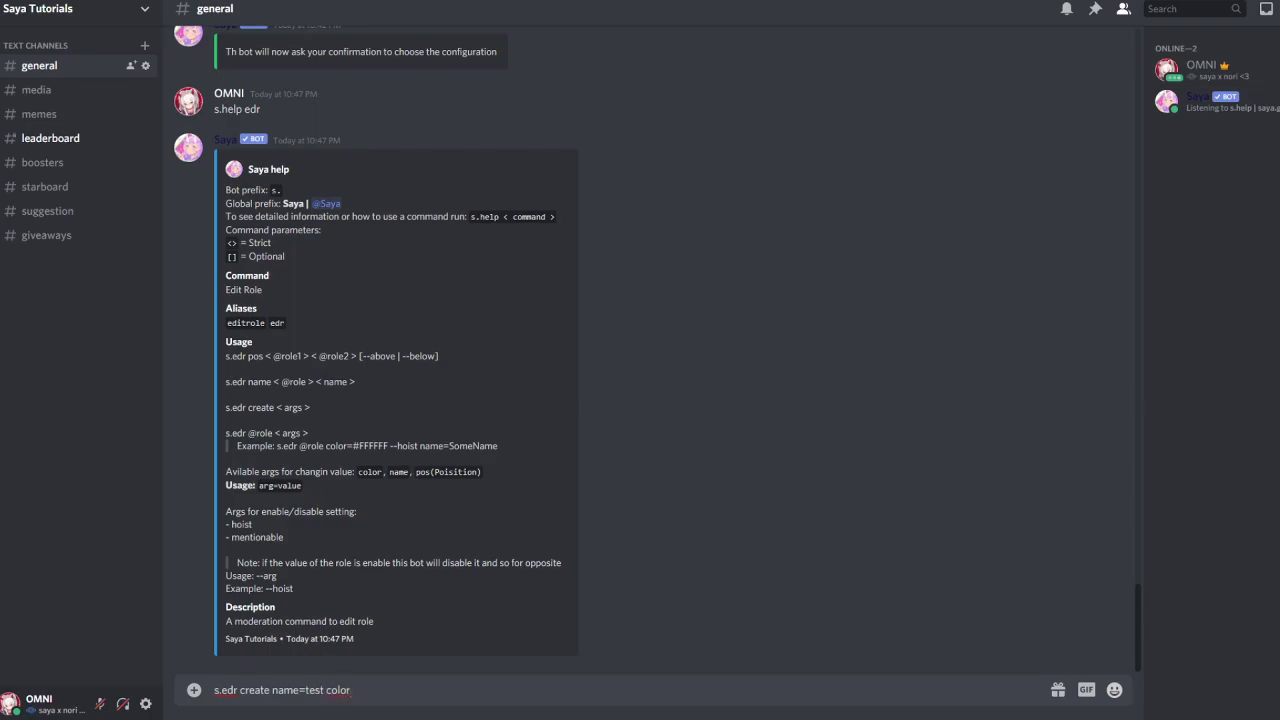
pyautogui.write('=#adae31')
pyautogui.write('-hop')
pyautogui.press('BackSpace')
pyautogui.write('ist')
pyautogui.press('Return')
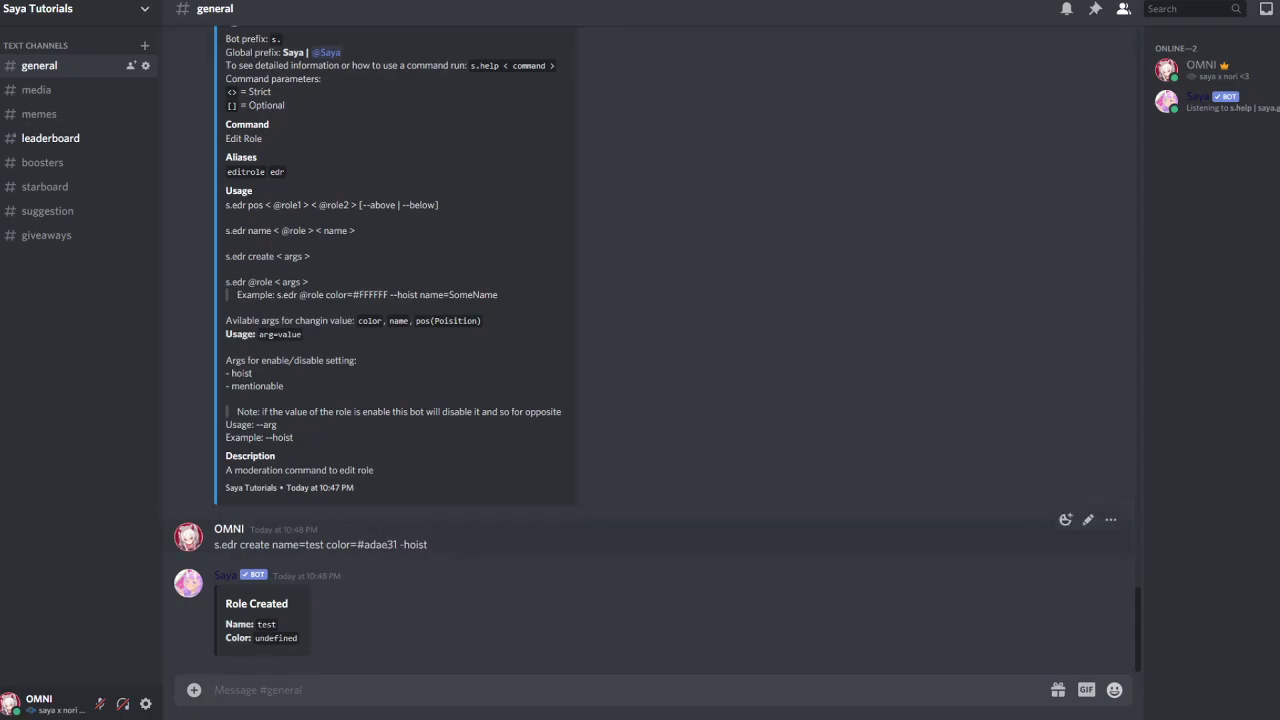
pyautogui.moveTo(357, 544); pyautogui.dragTo(382, 544)
pyautogui.click(382, 544)
pyautogui.click(60, 12)
pyautogui.click(50, 102)
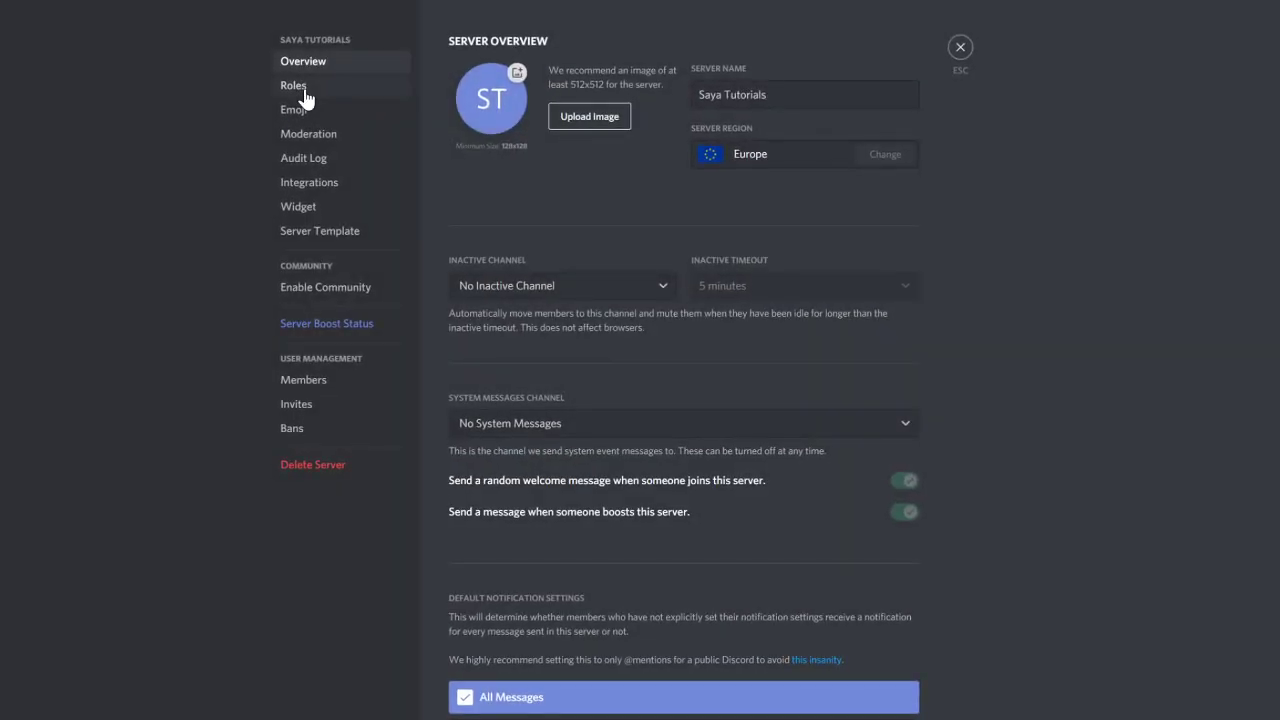
pyautogui.click(296, 89)
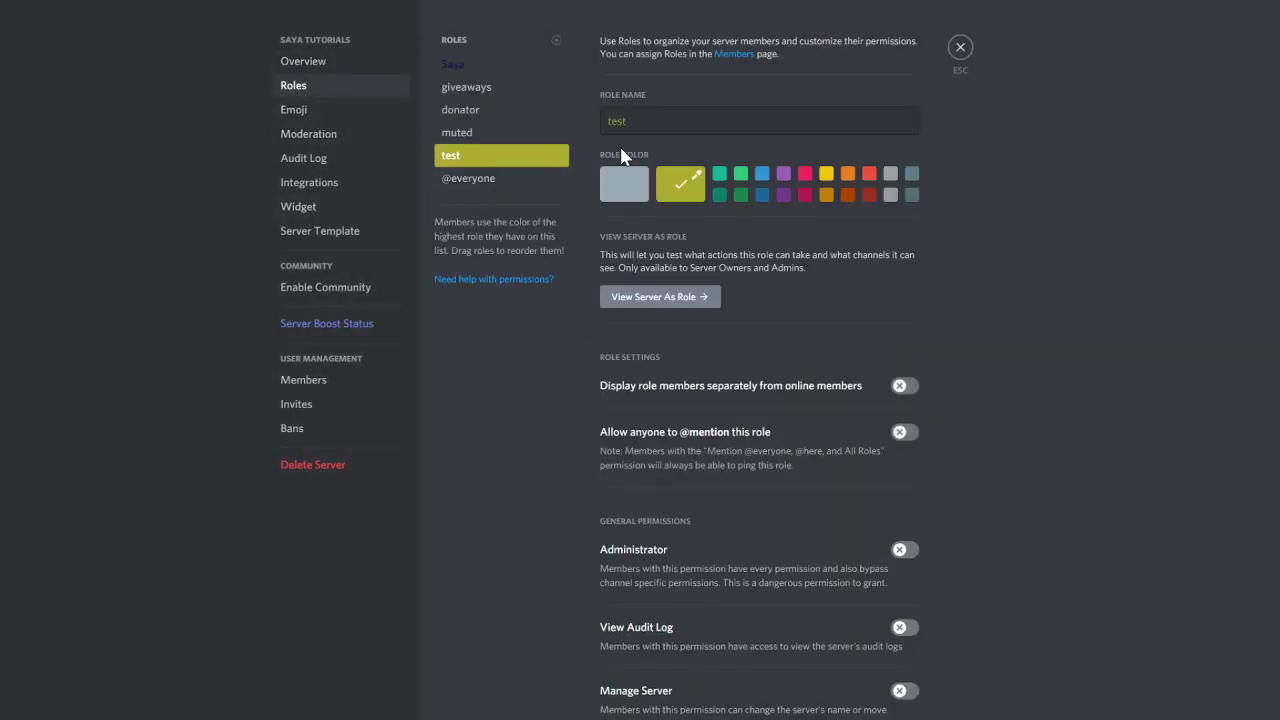
pyautogui.doubleClick(616, 121)
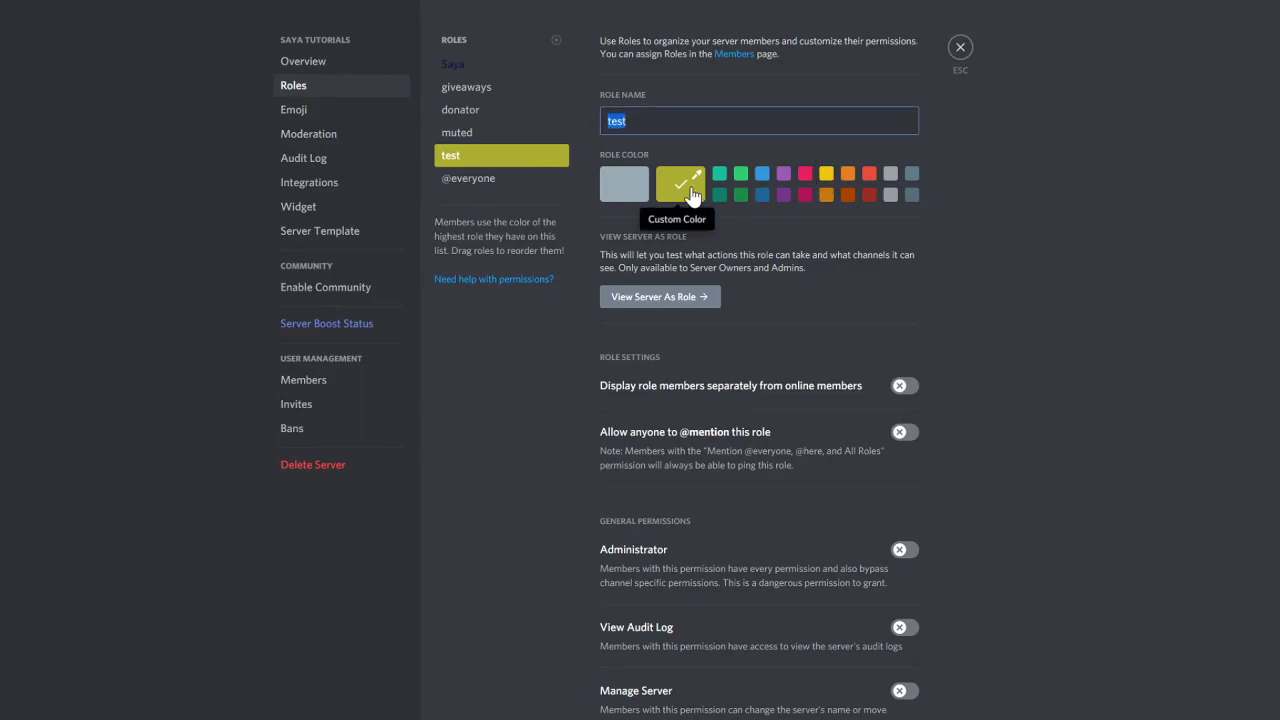
pyautogui.click(960, 50)
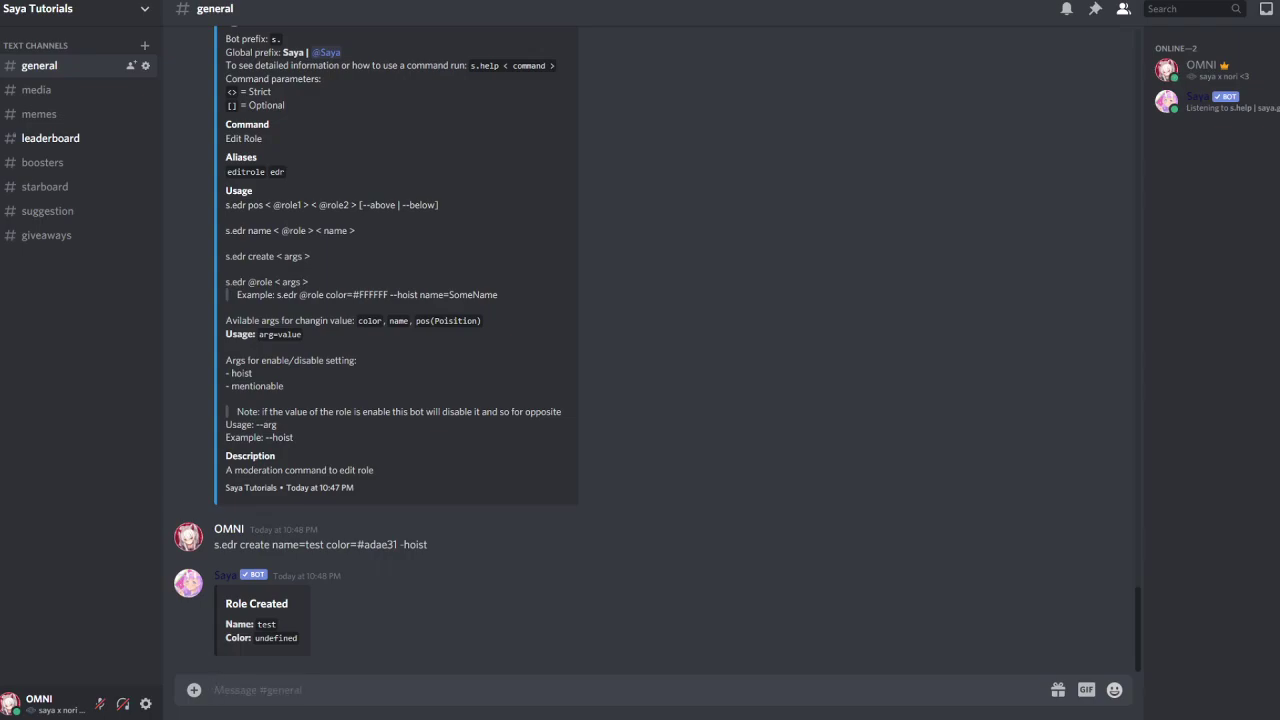
pyautogui.click(114, 9)
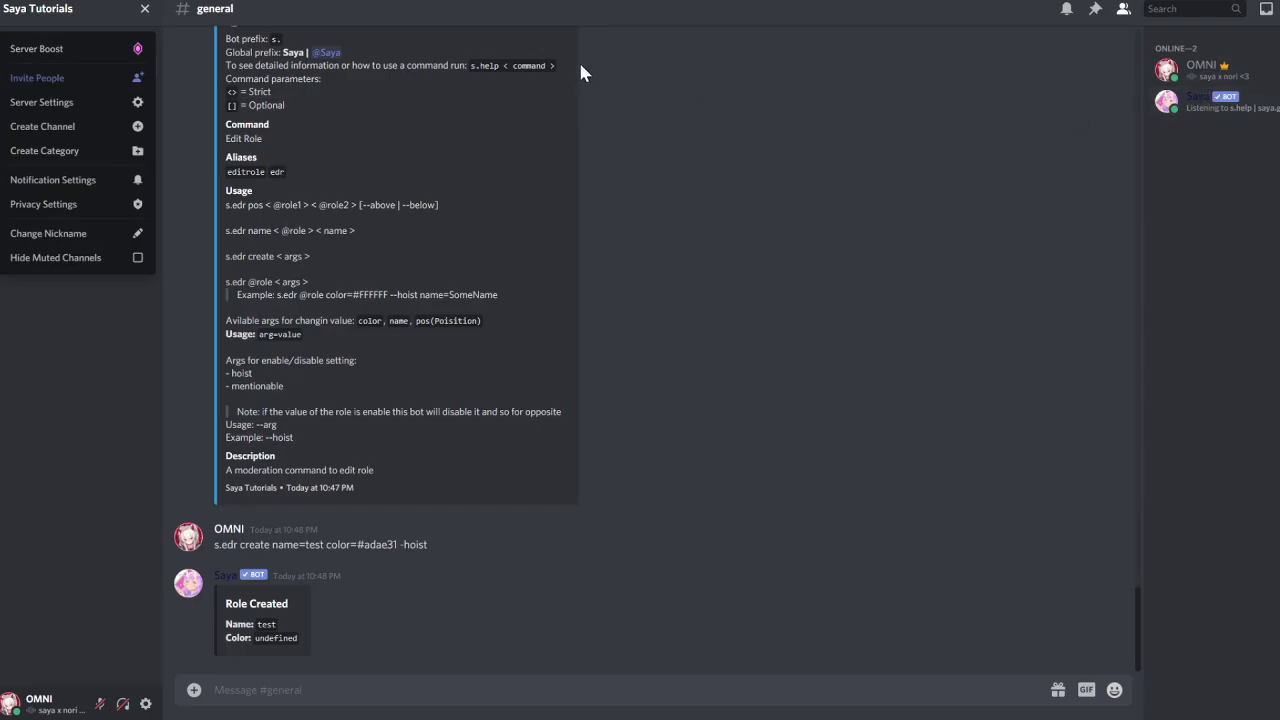
pyautogui.click(41, 102)
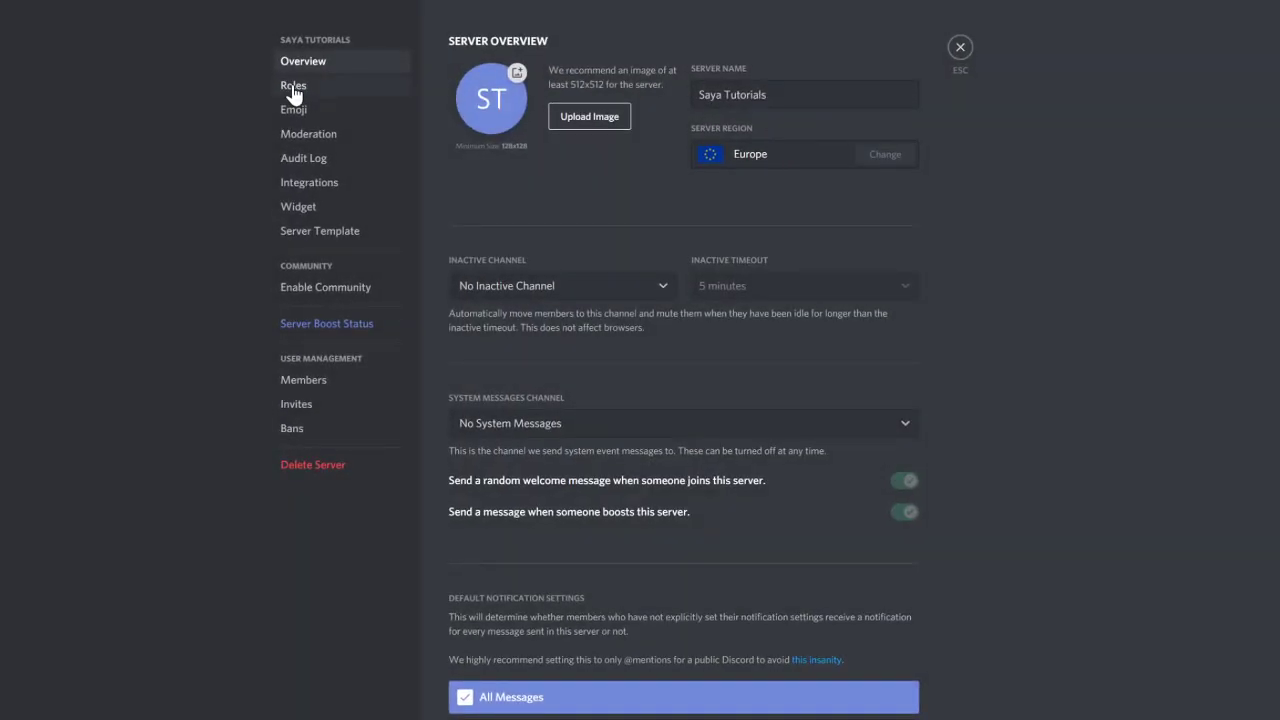
pyautogui.click(293, 88)
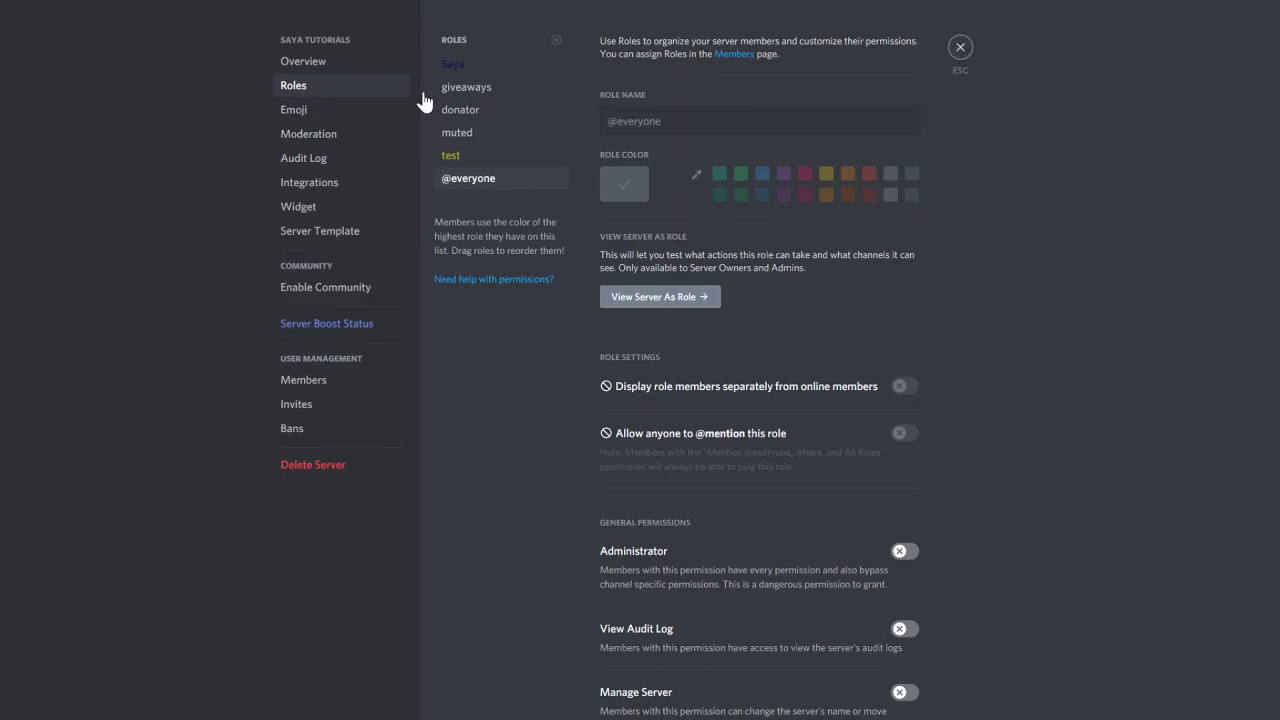
pyautogui.click(436, 63)
pyautogui.scroll(-2, 686, 440)
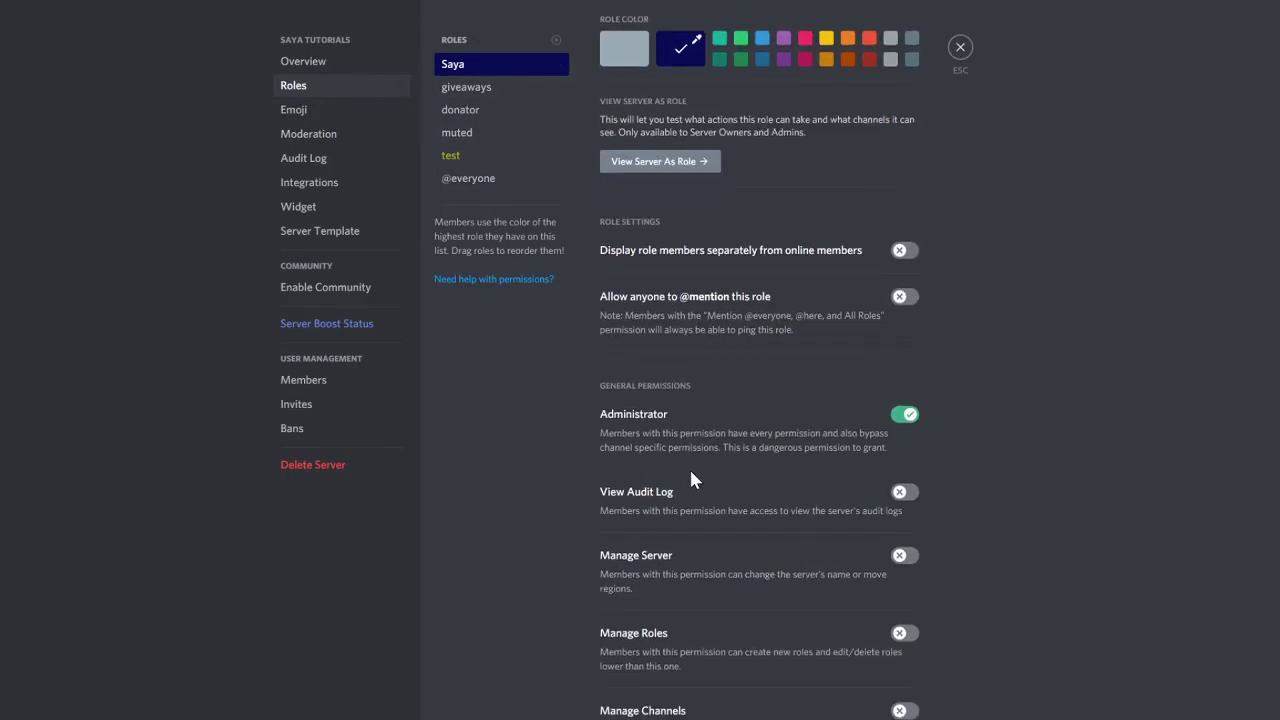
pyautogui.scroll(-3, 893, 432)
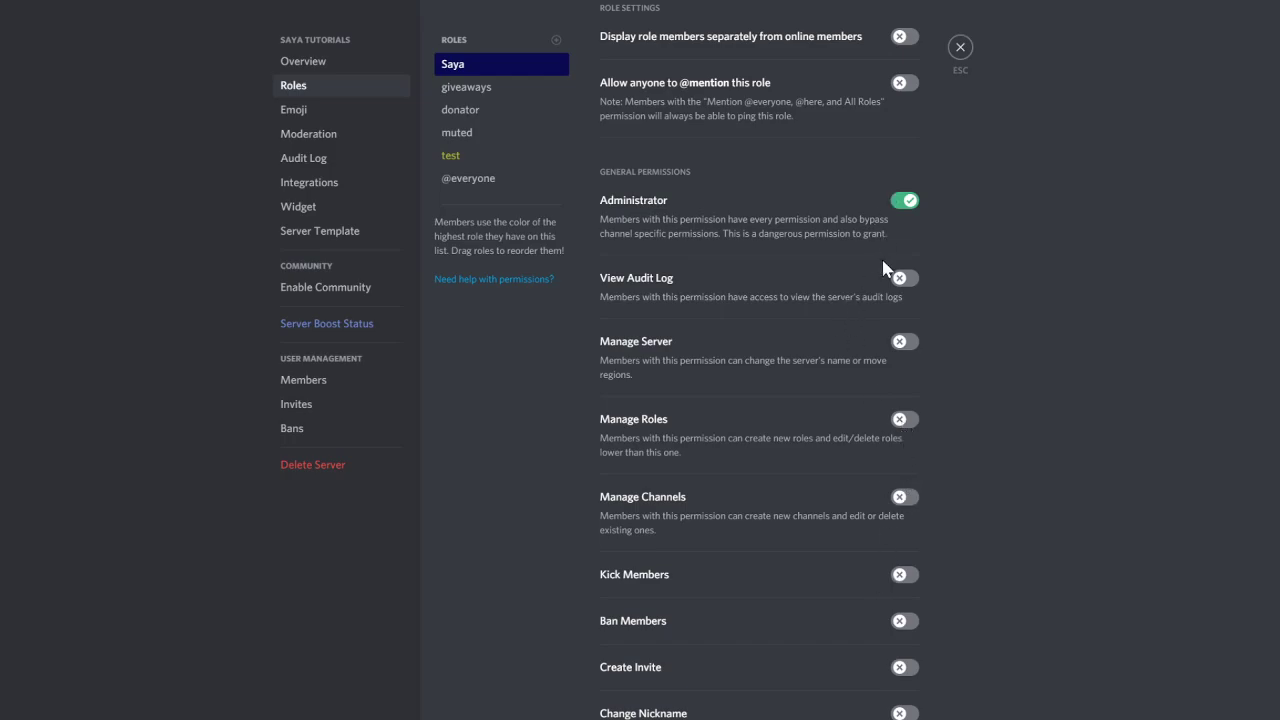
pyautogui.click(960, 50)
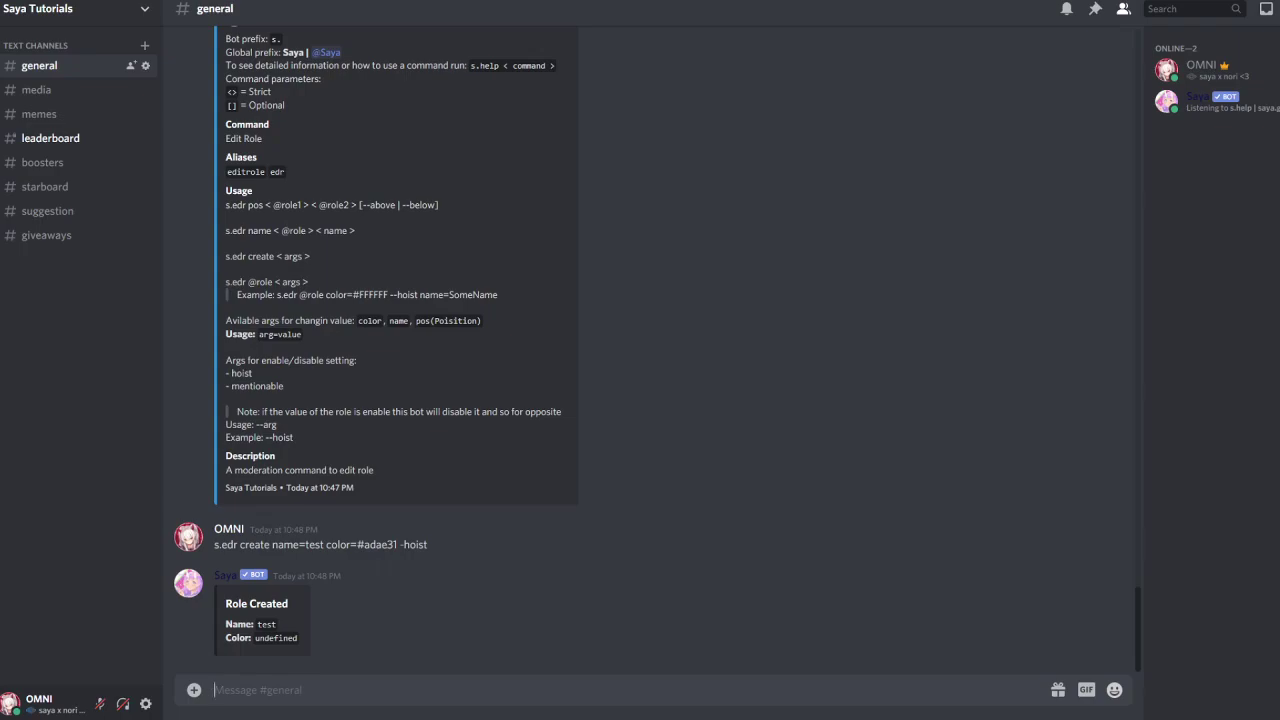
pyautogui.write('s.edr pos @te')
pyautogui.press('Tab')
pyautogui.write('@donat')
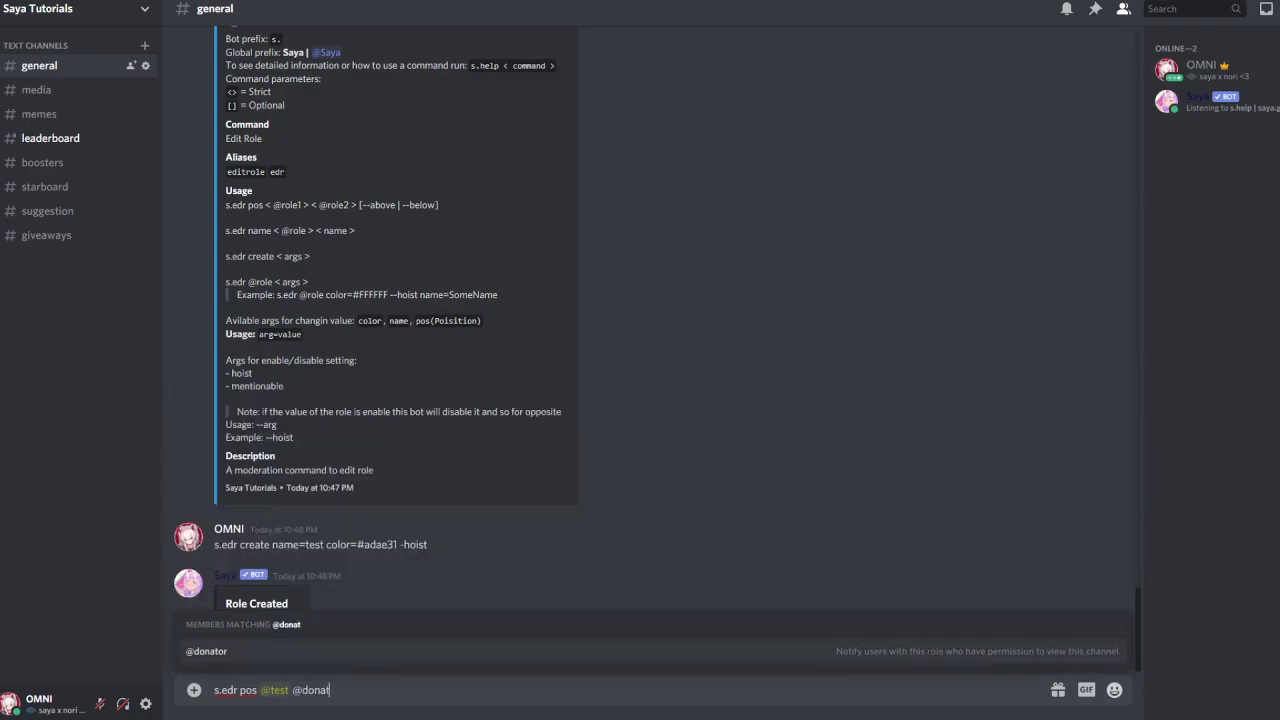
pyautogui.press('Tab')
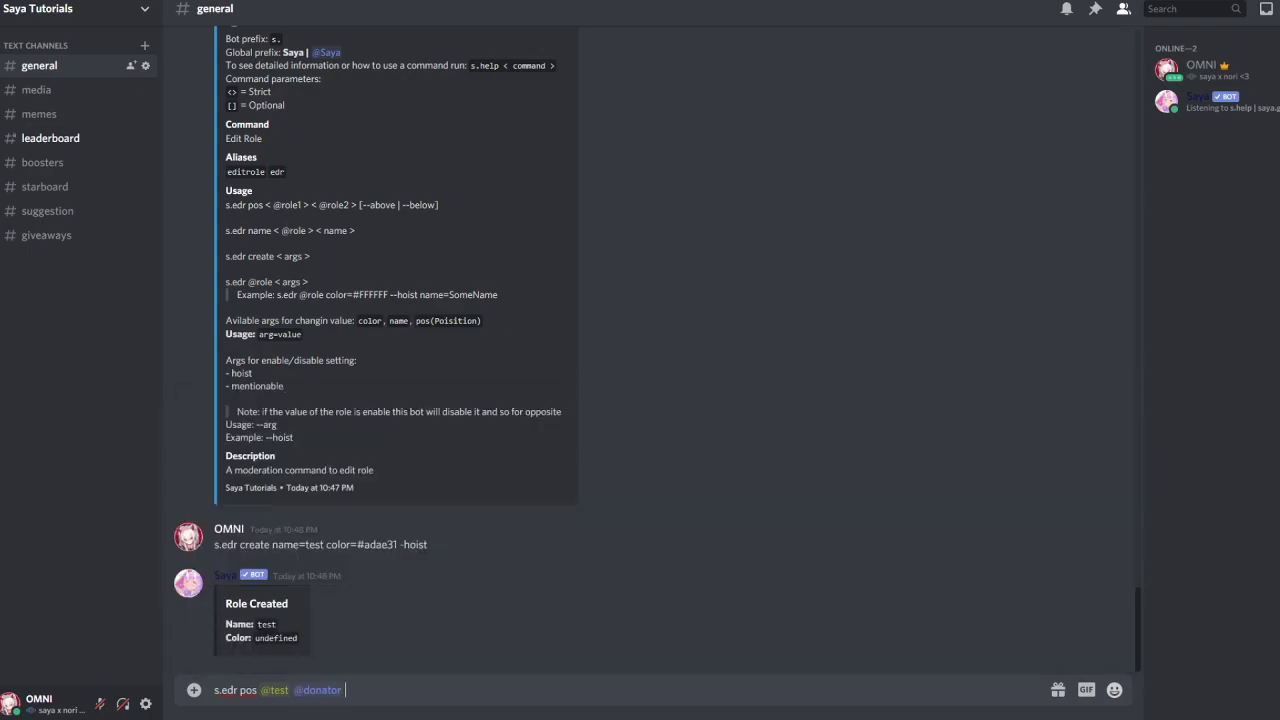
pyautogui.write('--above')
# Step: Check the server's Roles settings, then close them
pyautogui.click(110, 9)
pyautogui.click(80, 104)
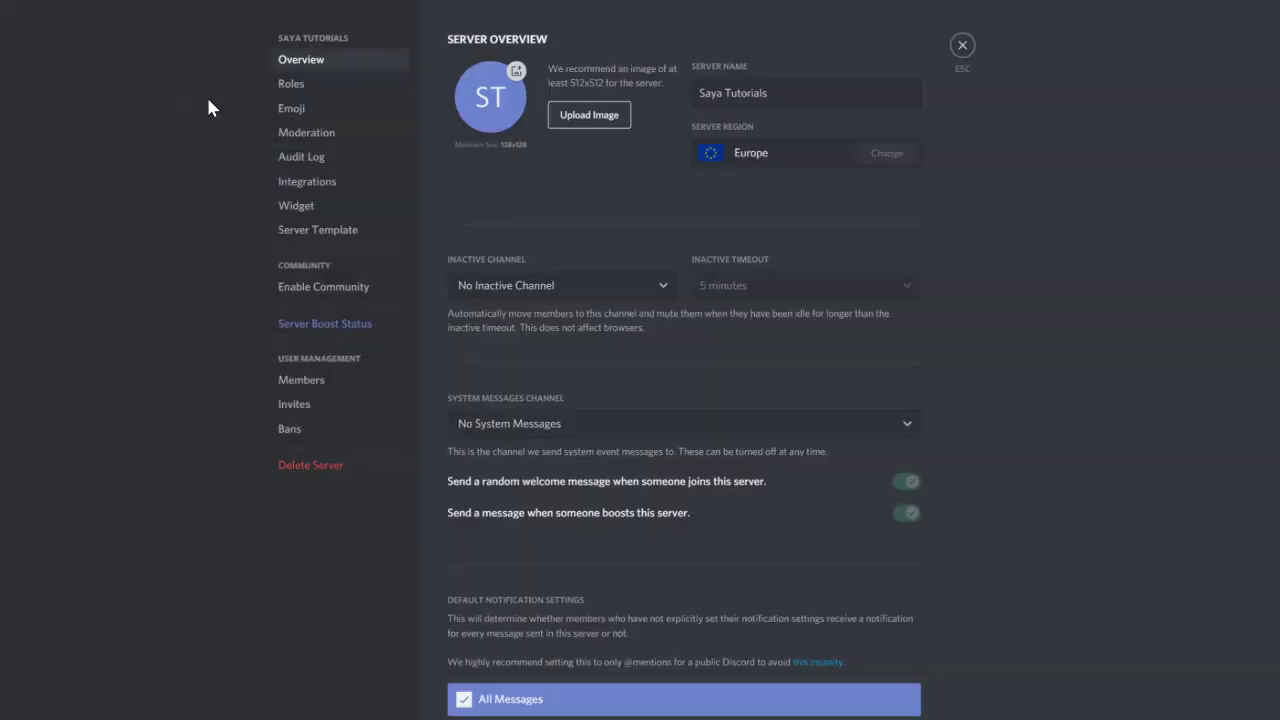
pyautogui.click(293, 88)
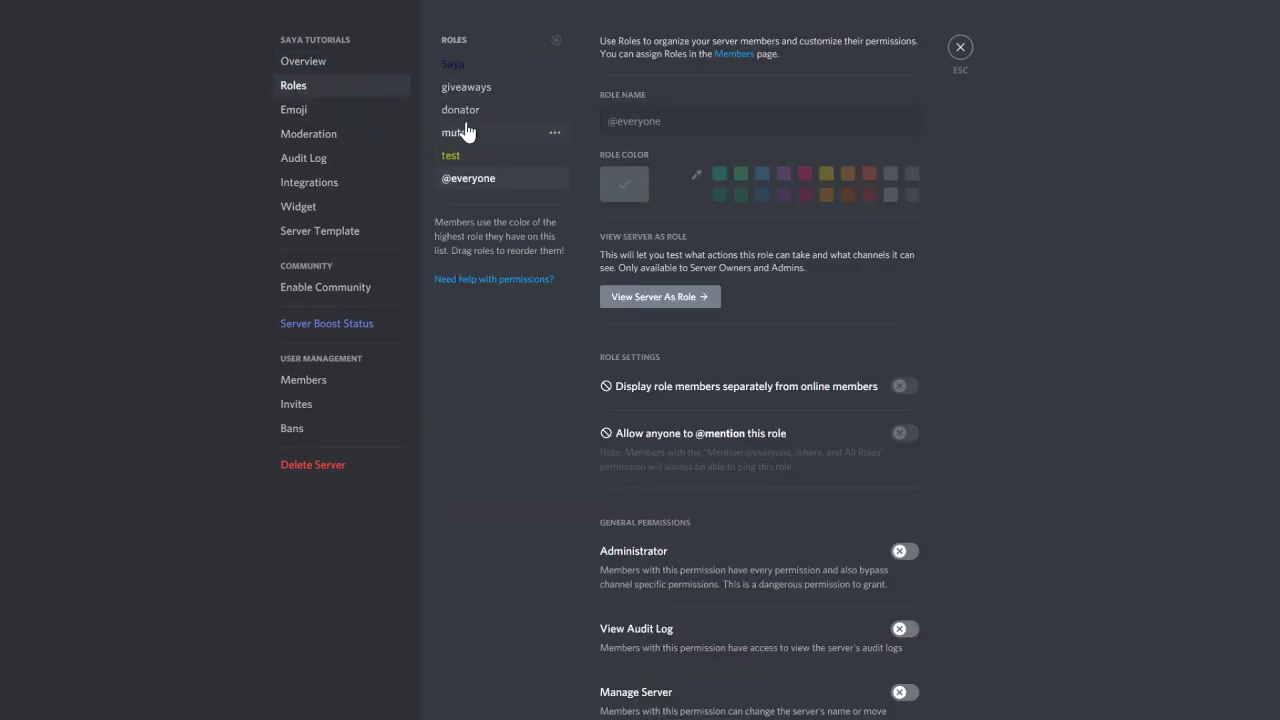
pyautogui.click(961, 49)
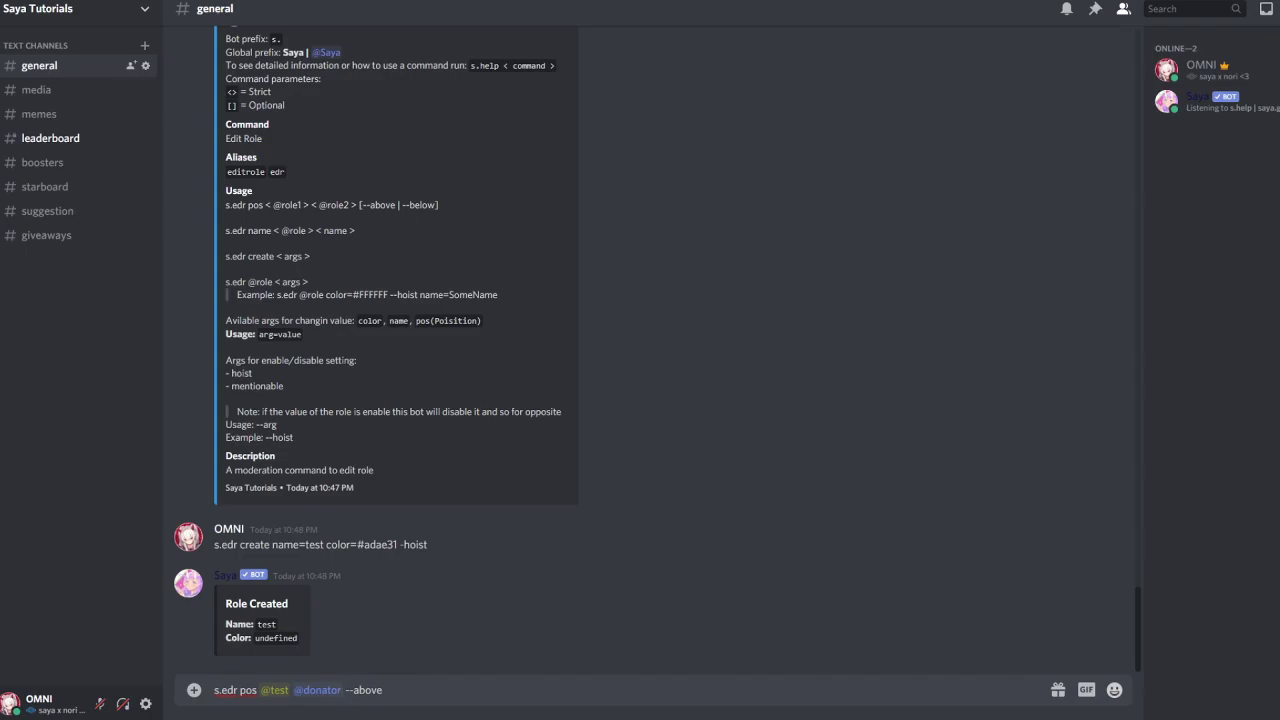
# Step: Retype 'above' at the end of the message and send the position command
pyautogui.hotkey('shift', 'Right')
pyautogui.hotkey('shift', 'Right')
pyautogui.hotkey('shift', 'Right')
pyautogui.hotkey('shift', 'Right')
pyautogui.hotkey('shift', 'Right')
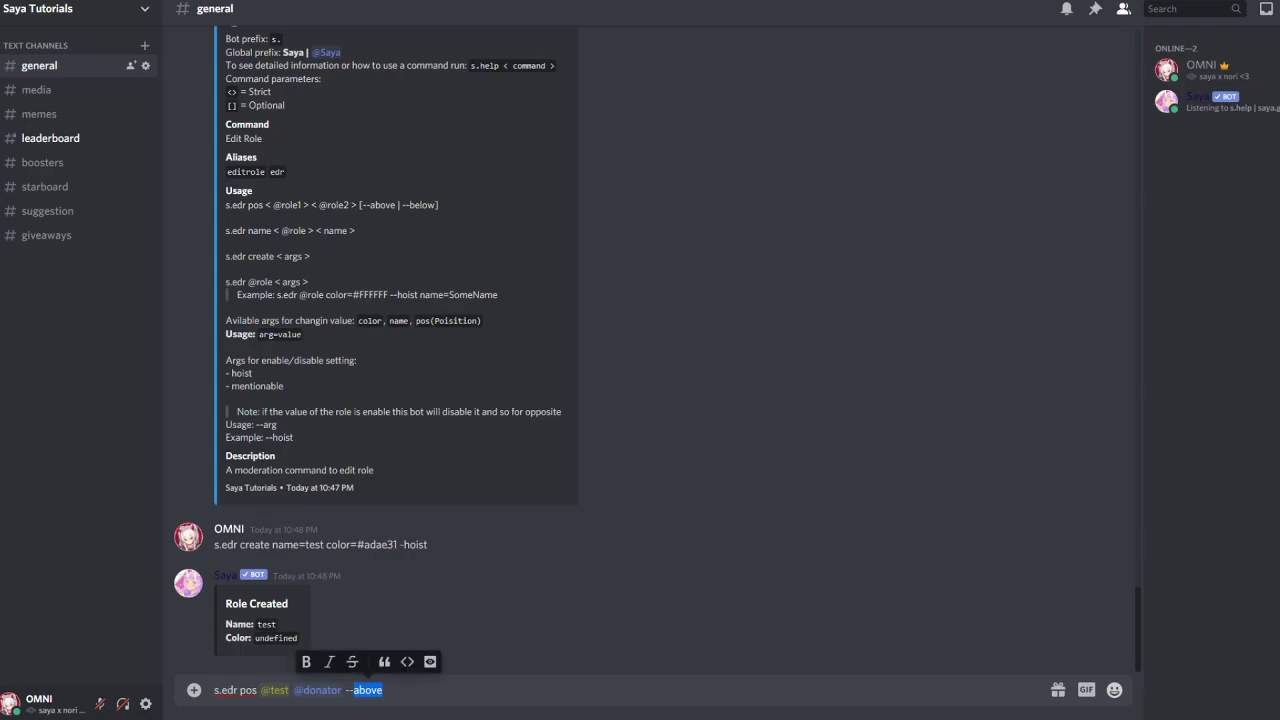
pyautogui.press('Right')
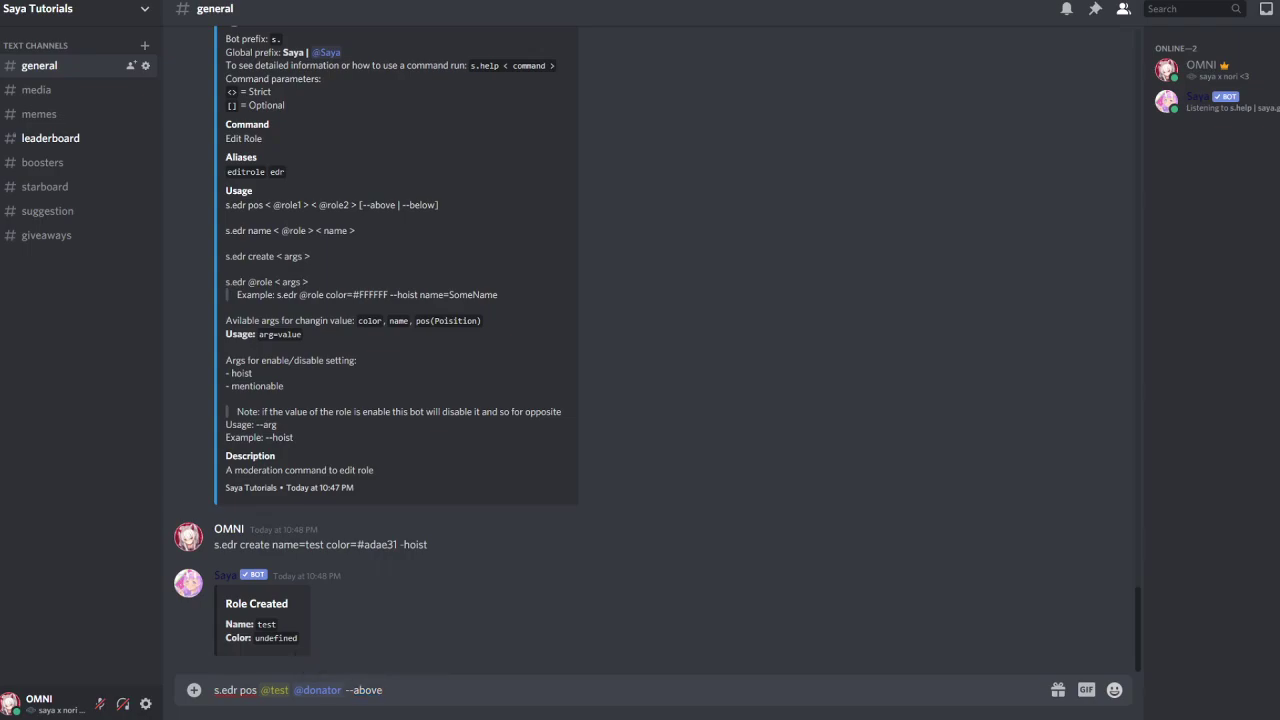
pyautogui.press('BackSpace')
pyautogui.press('BackSpace')
pyautogui.press('BackSpace')
pyautogui.press('BackSpace')
pyautogui.press('BackSpace')
pyautogui.write('be')
pyautogui.press('BackSpace')
pyautogui.press('BackSpace')
pyautogui.write('above')
pyautogui.press('Return')
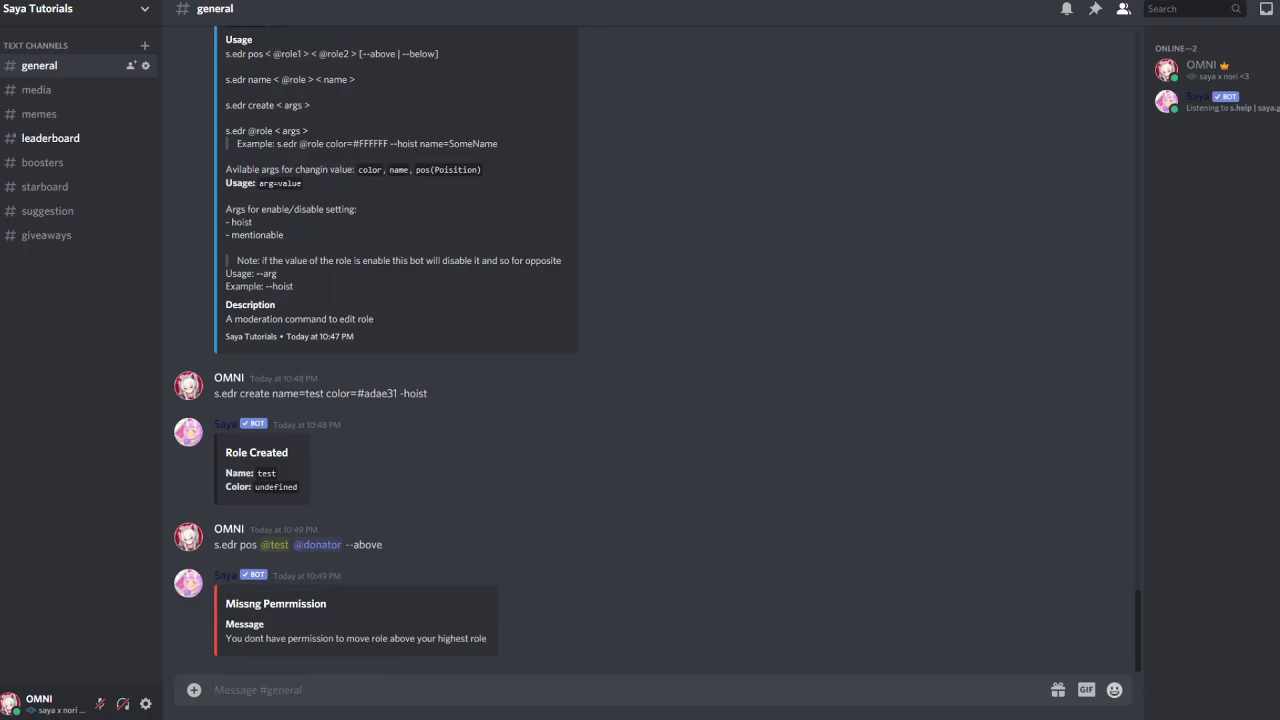
# Step: Give yourself the giveaways role from your profile card
pyautogui.click(112, 9)
pyautogui.click(1225, 100)
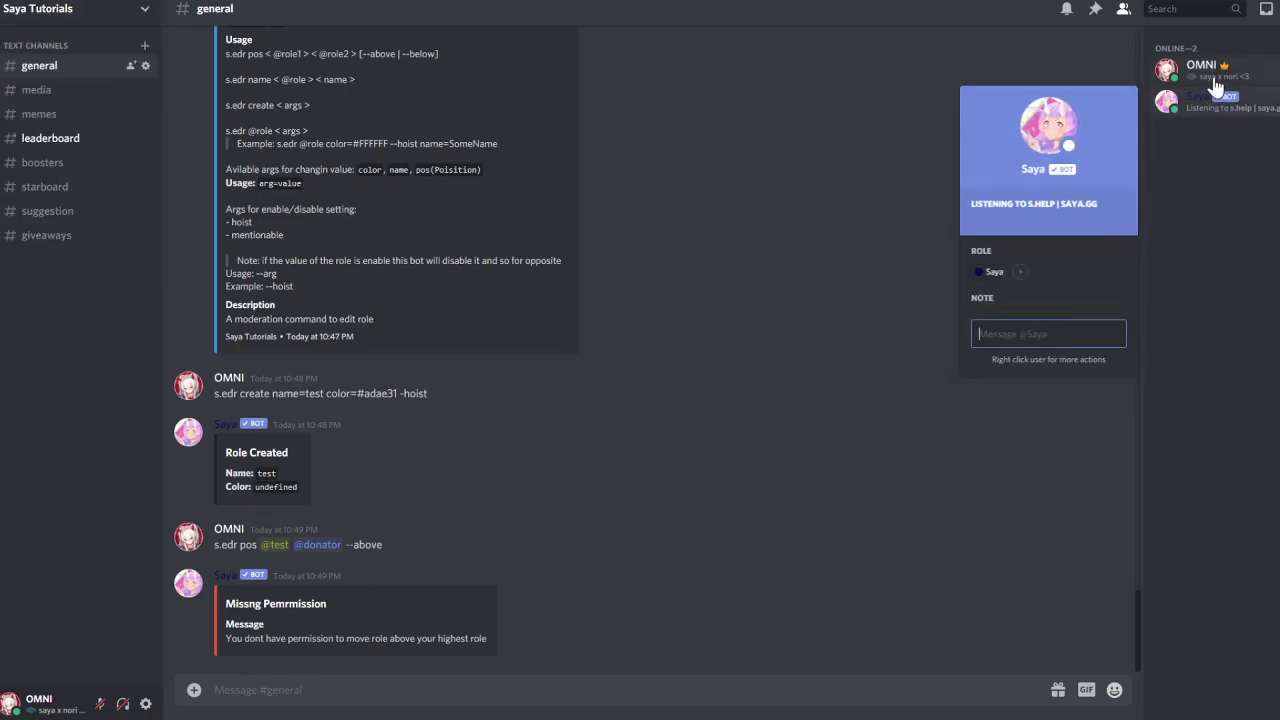
pyautogui.click(1200, 65)
pyautogui.click(980, 216)
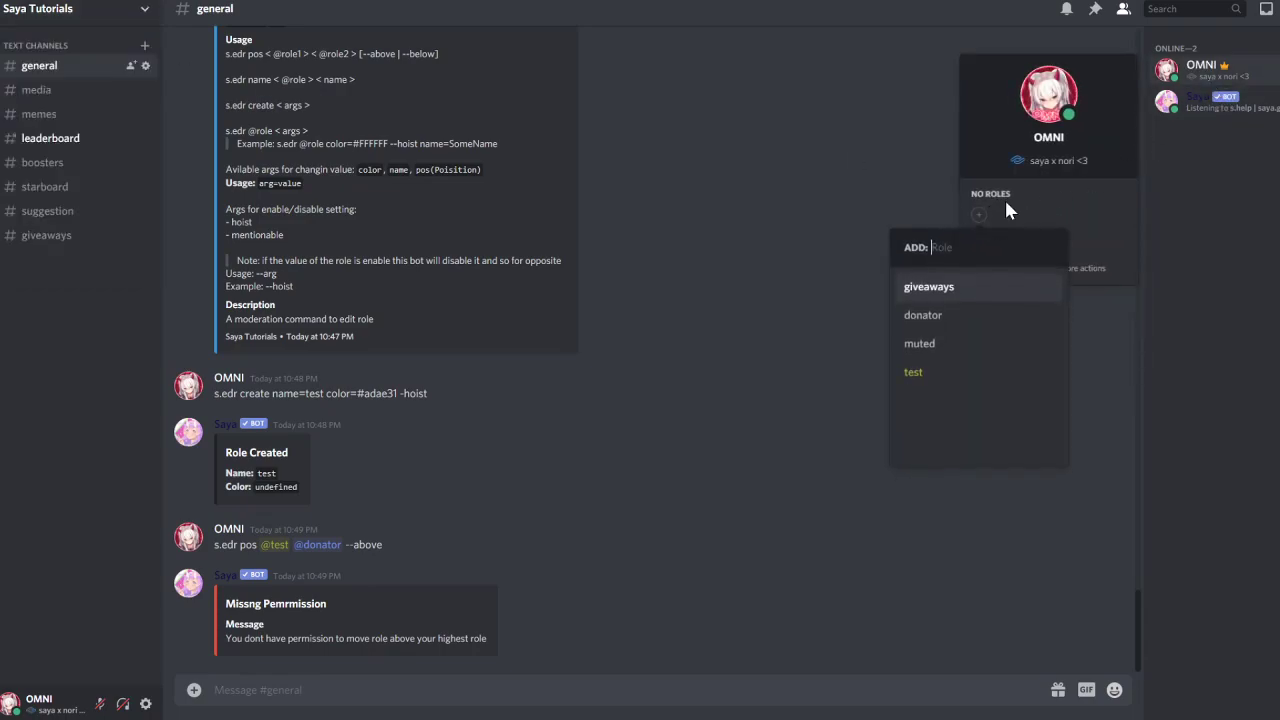
pyautogui.click(948, 290)
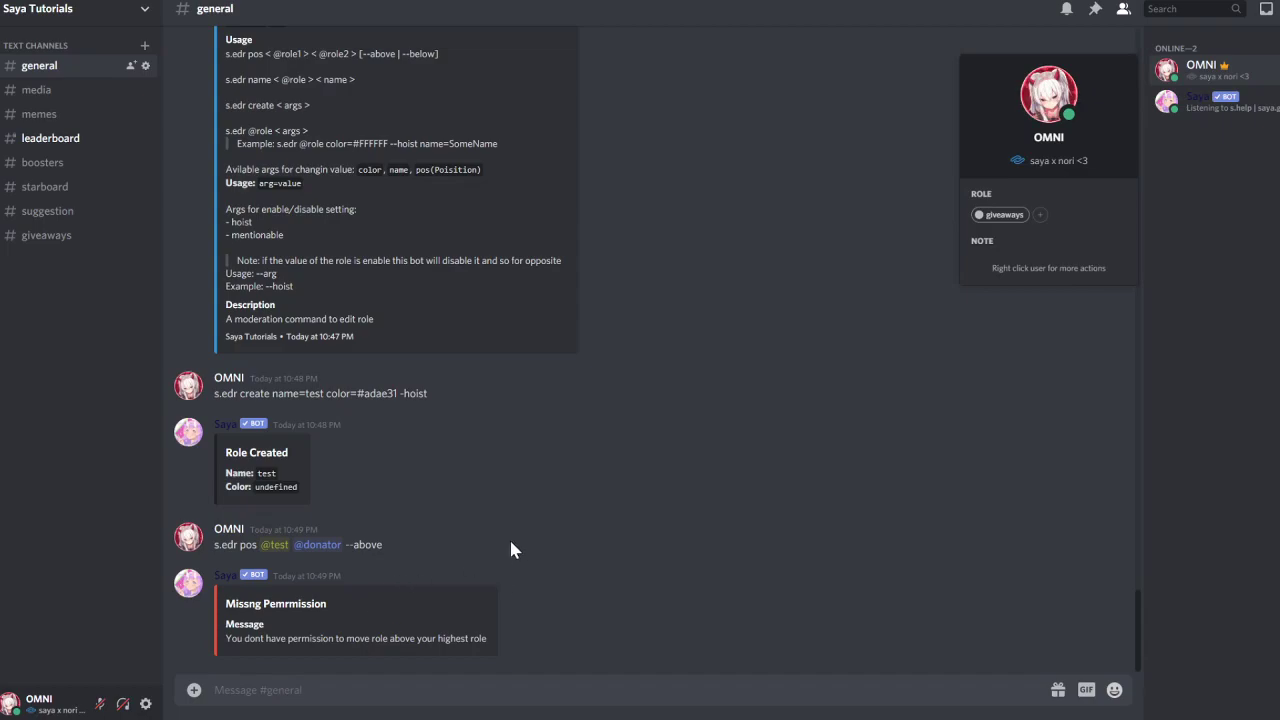
pyautogui.click(490, 539)
pyautogui.moveTo(400, 545); pyautogui.dragTo(216, 547)
pyautogui.hotkey('ctrl', 'c')
pyautogui.click(249, 688)
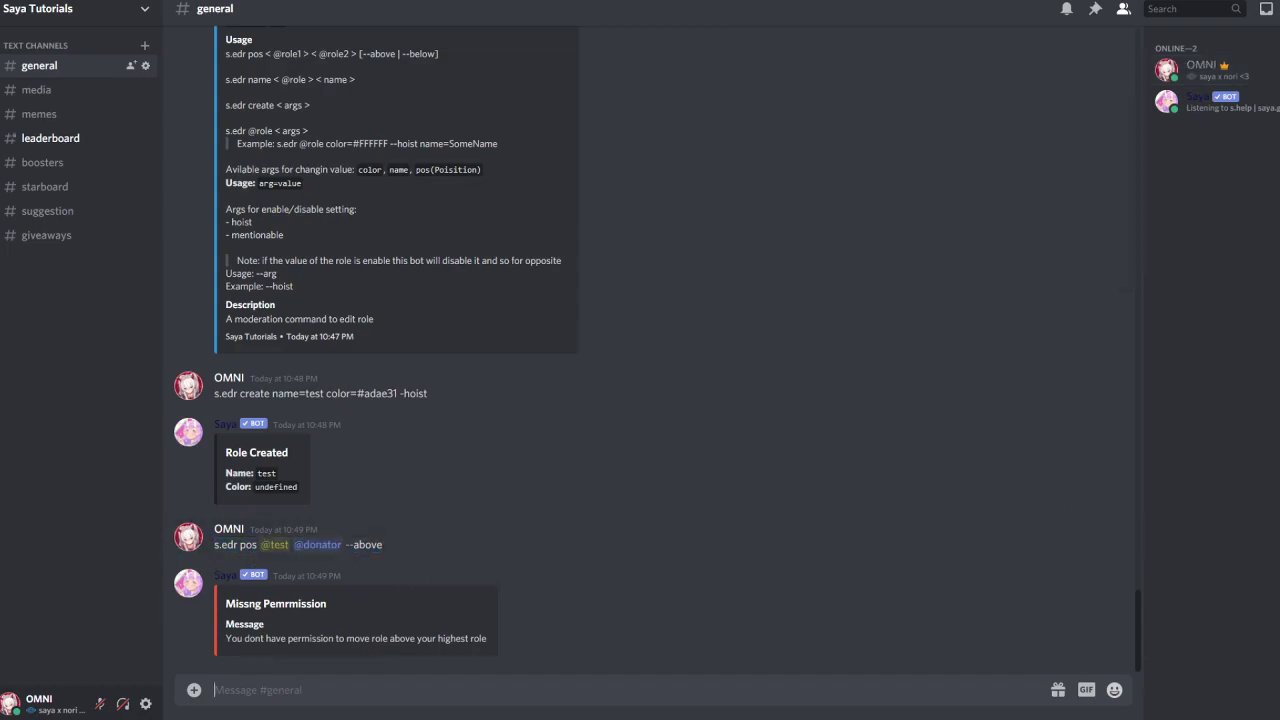
pyautogui.hotkey('ctrl', 'v')
pyautogui.press('Return')
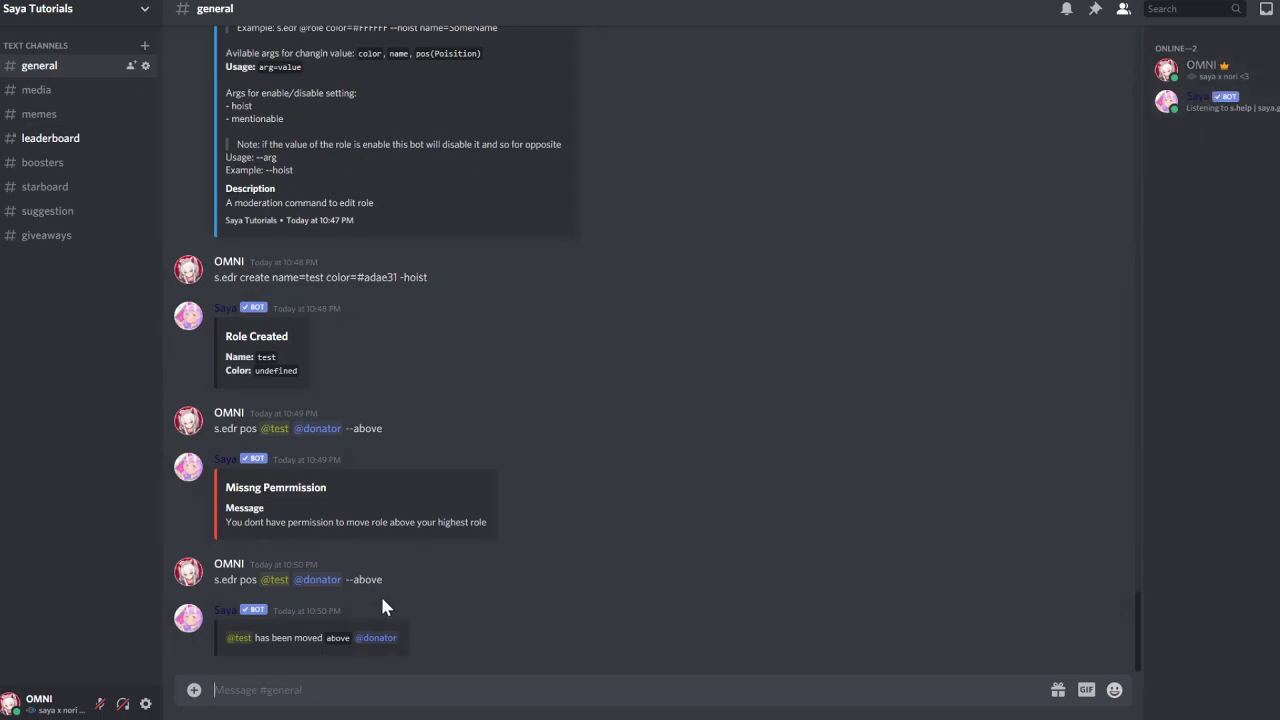
# Step: Check the Roles list, then copy and send the position command once more
pyautogui.click(90, 10)
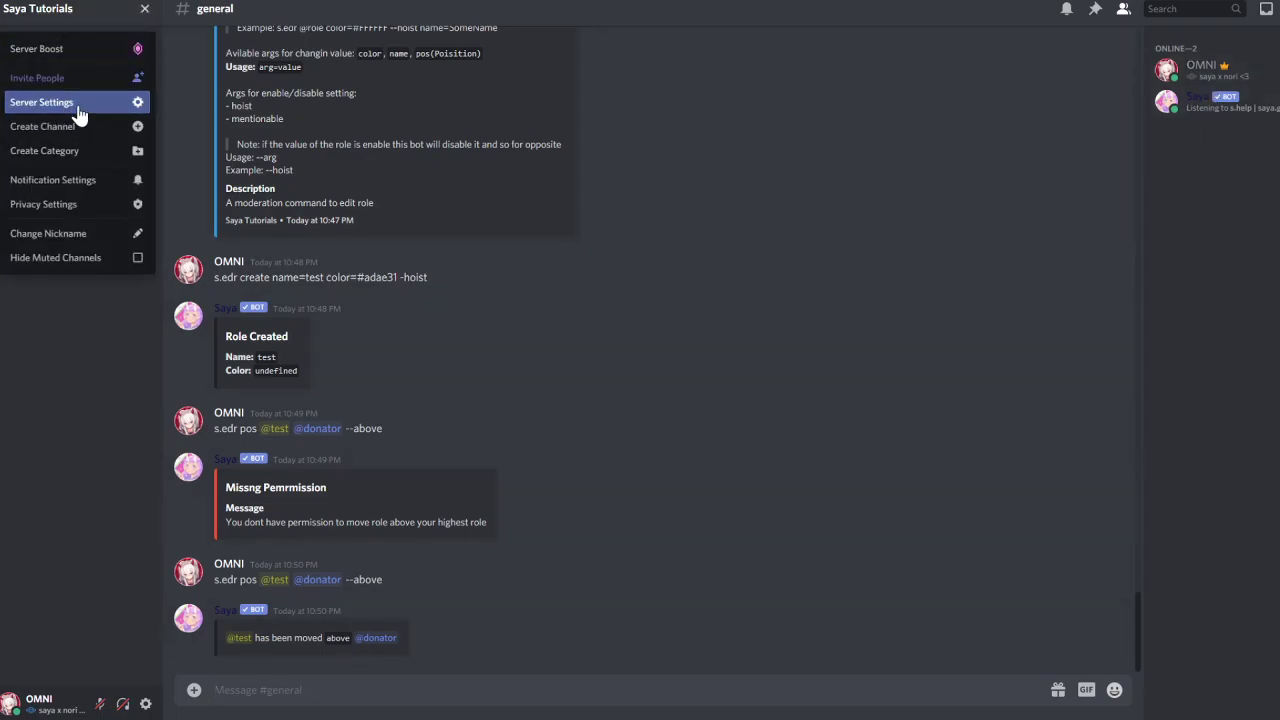
pyautogui.click(75, 98)
pyautogui.click(310, 87)
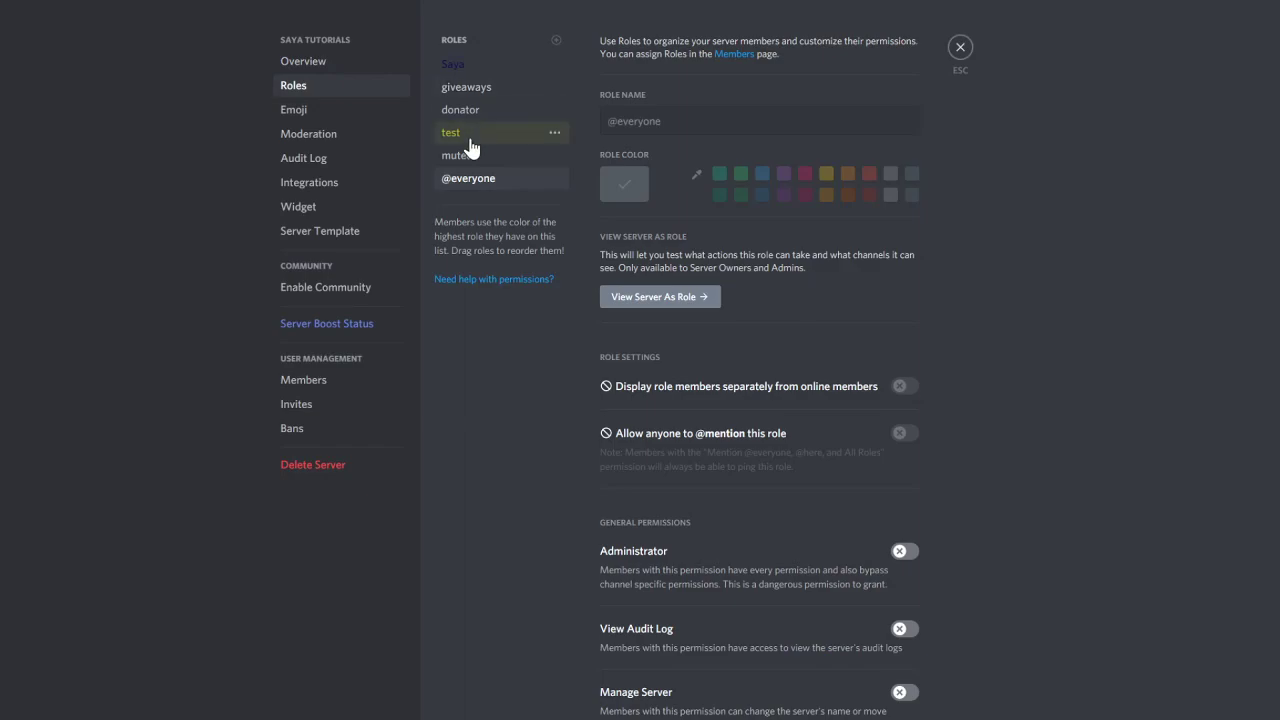
pyautogui.click(960, 47)
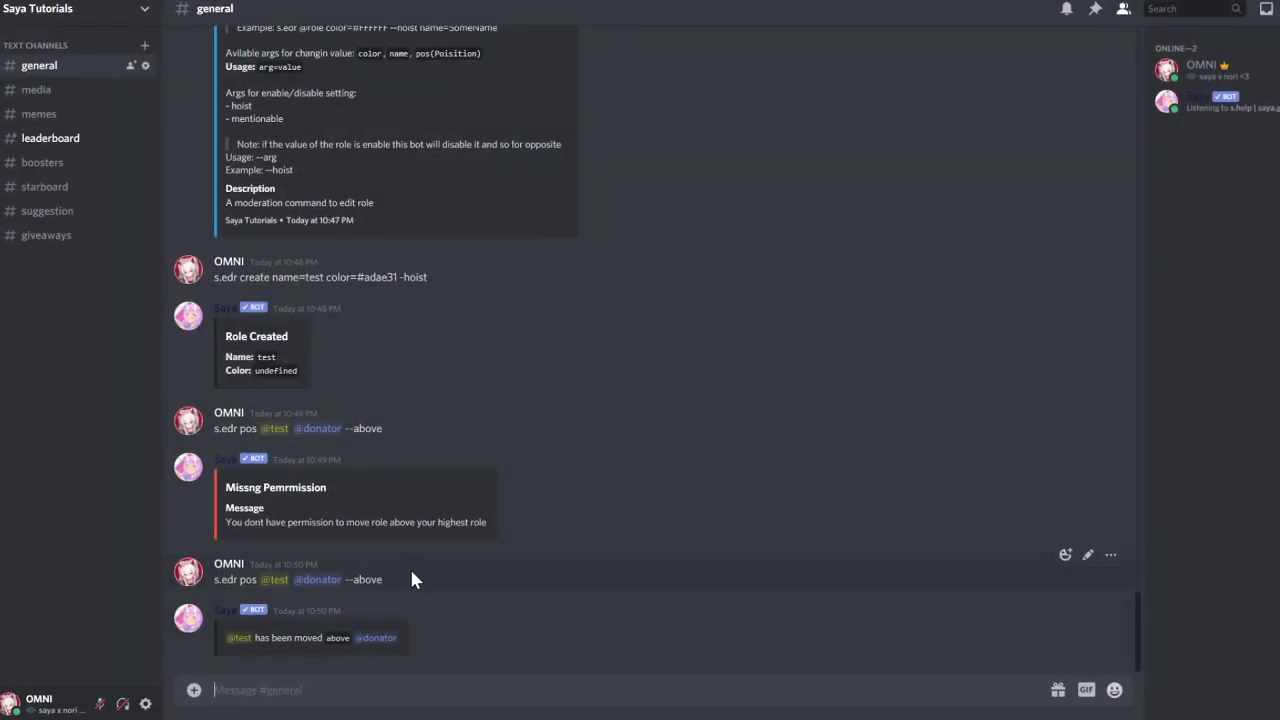
pyautogui.moveTo(411, 574); pyautogui.dragTo(207, 574)
pyautogui.hotkey('ctrl', 'c')
pyautogui.hotkey('ctrl', 'v')
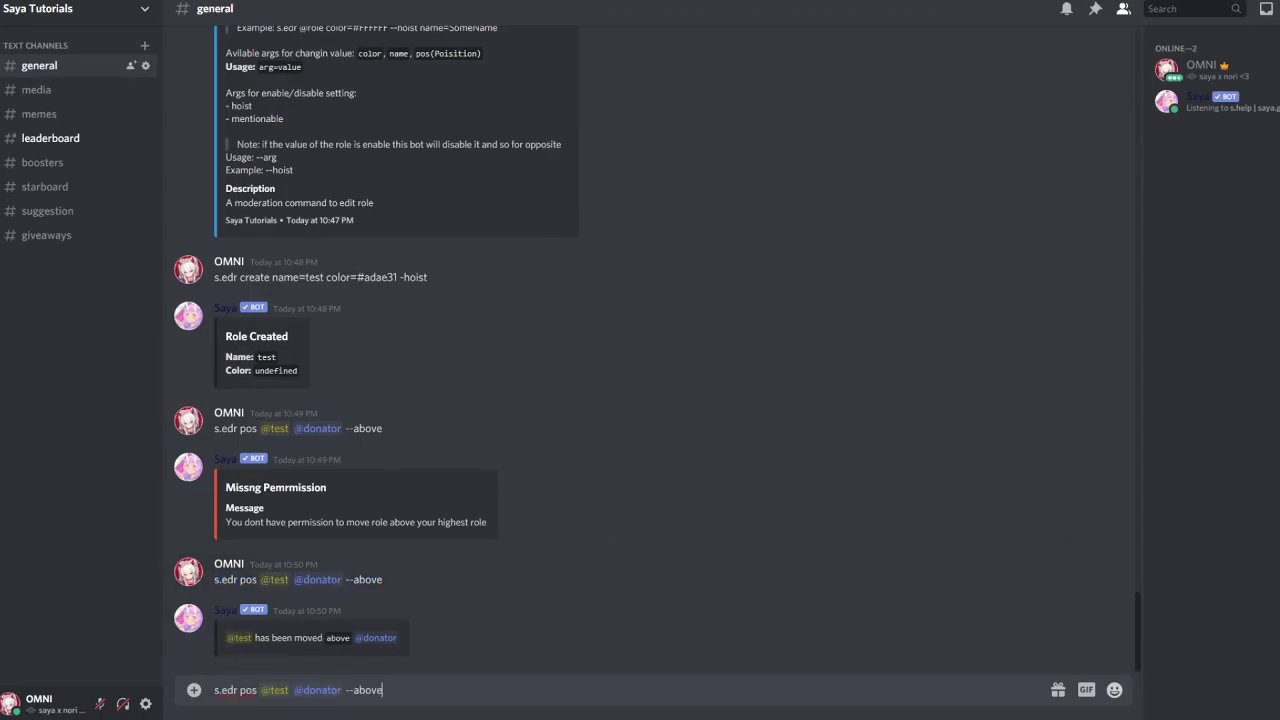
pyautogui.press('Return')
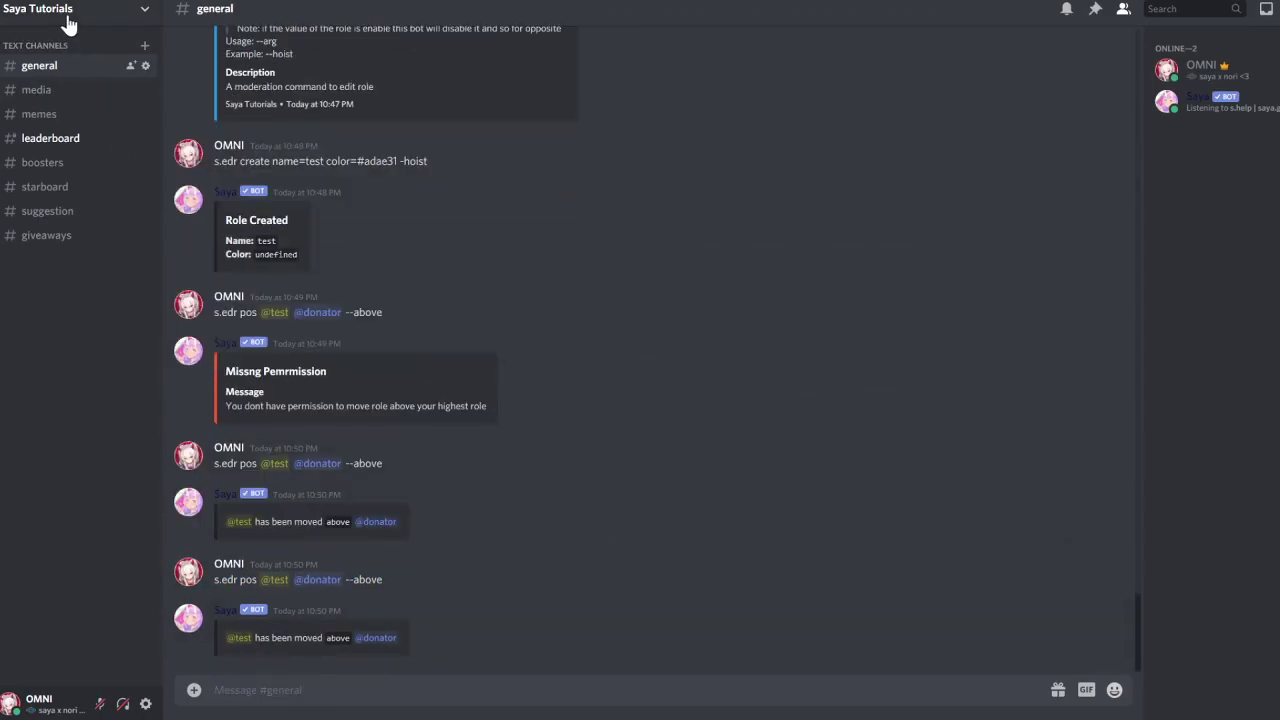
# Step: Review the donator role in Roles settings, confirming test now sits above it
pyautogui.click(68, 22)
pyautogui.click(58, 100)
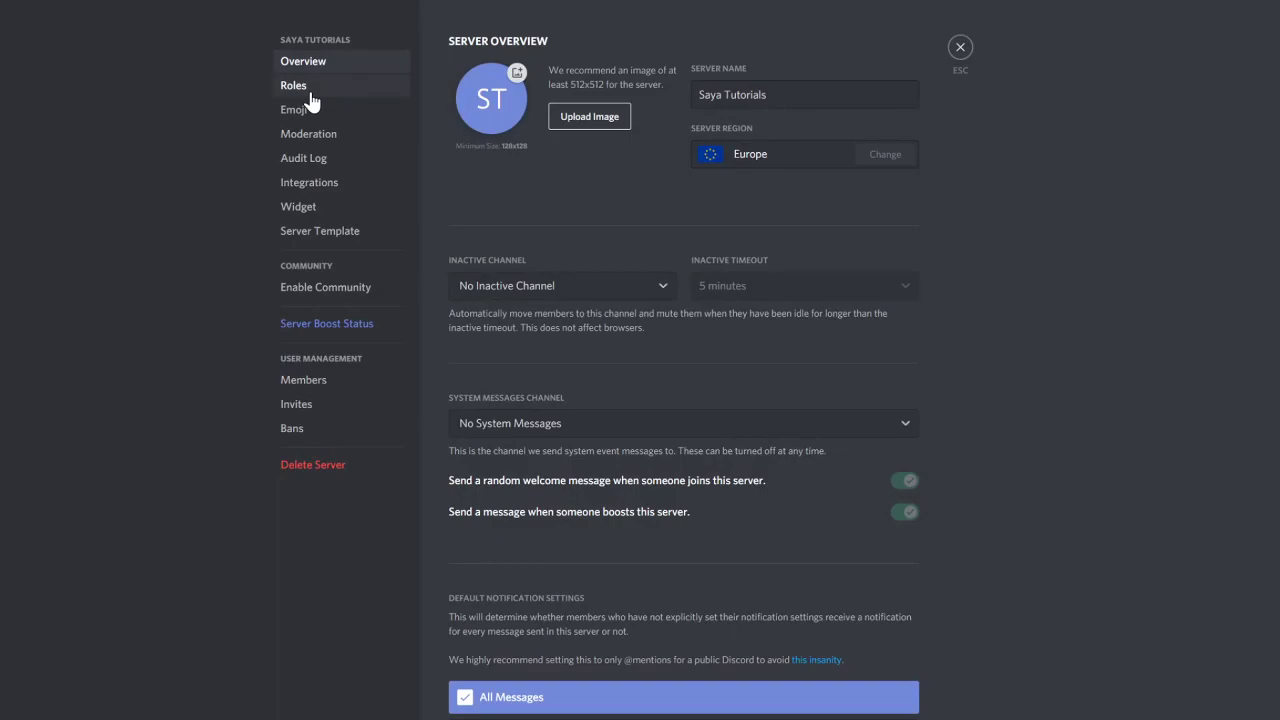
pyautogui.click(310, 92)
pyautogui.click(472, 136)
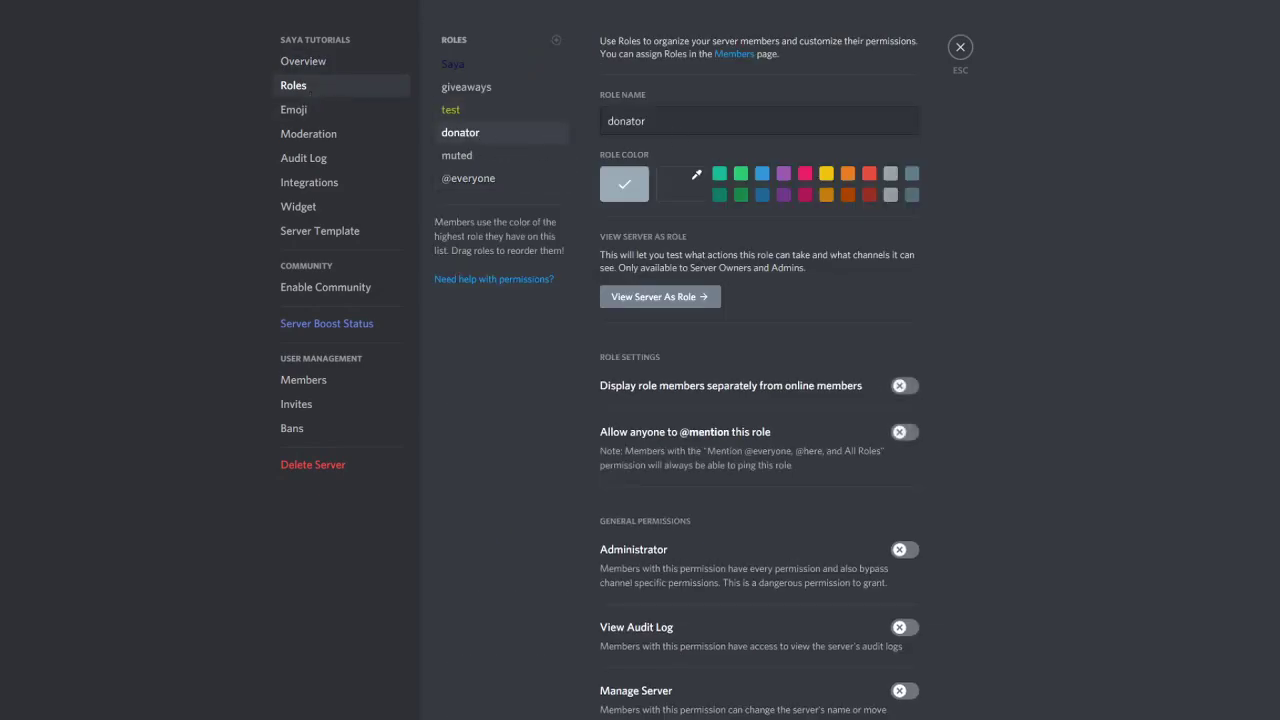
pyautogui.click(960, 49)
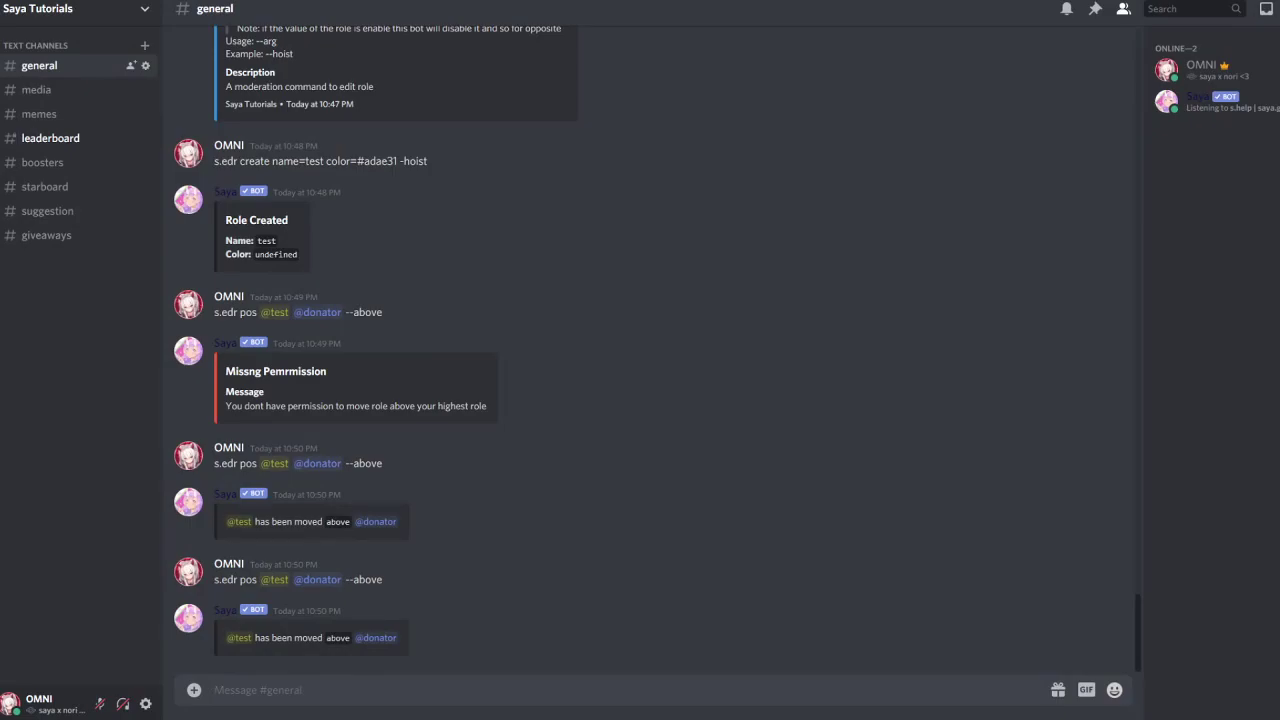
pyautogui.write('s.edr name @dona')
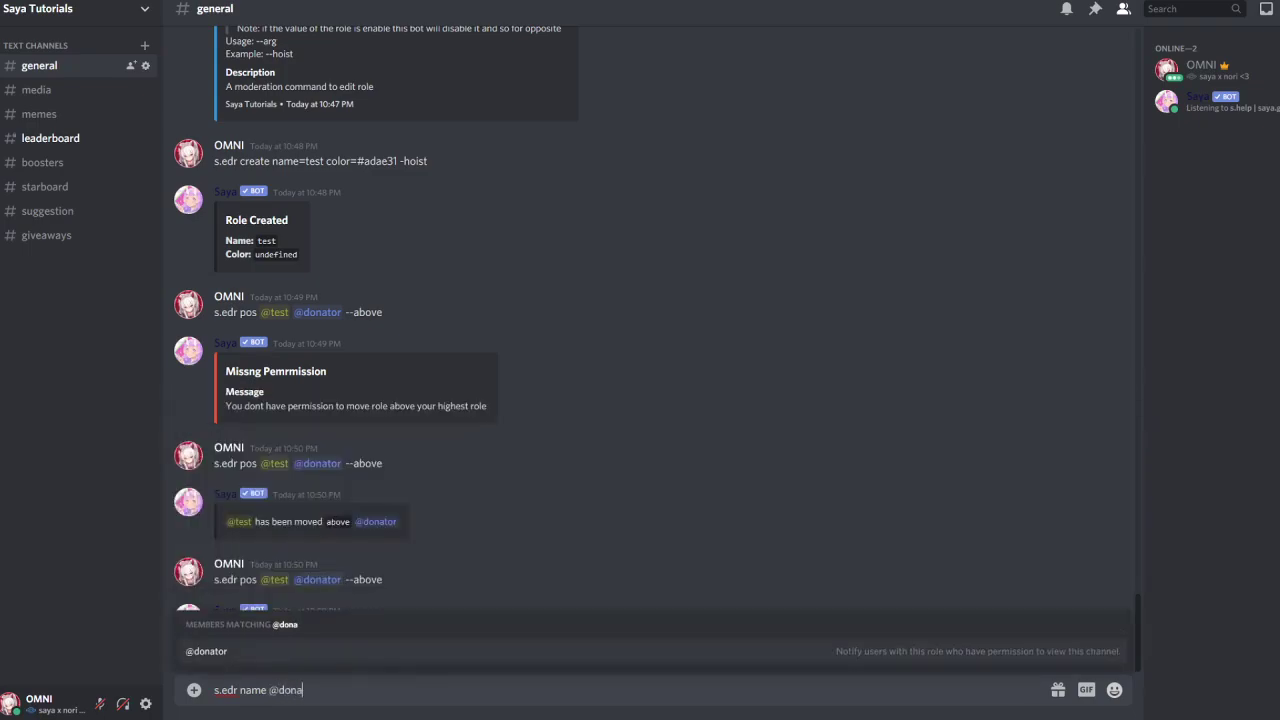
pyautogui.press('Tab')
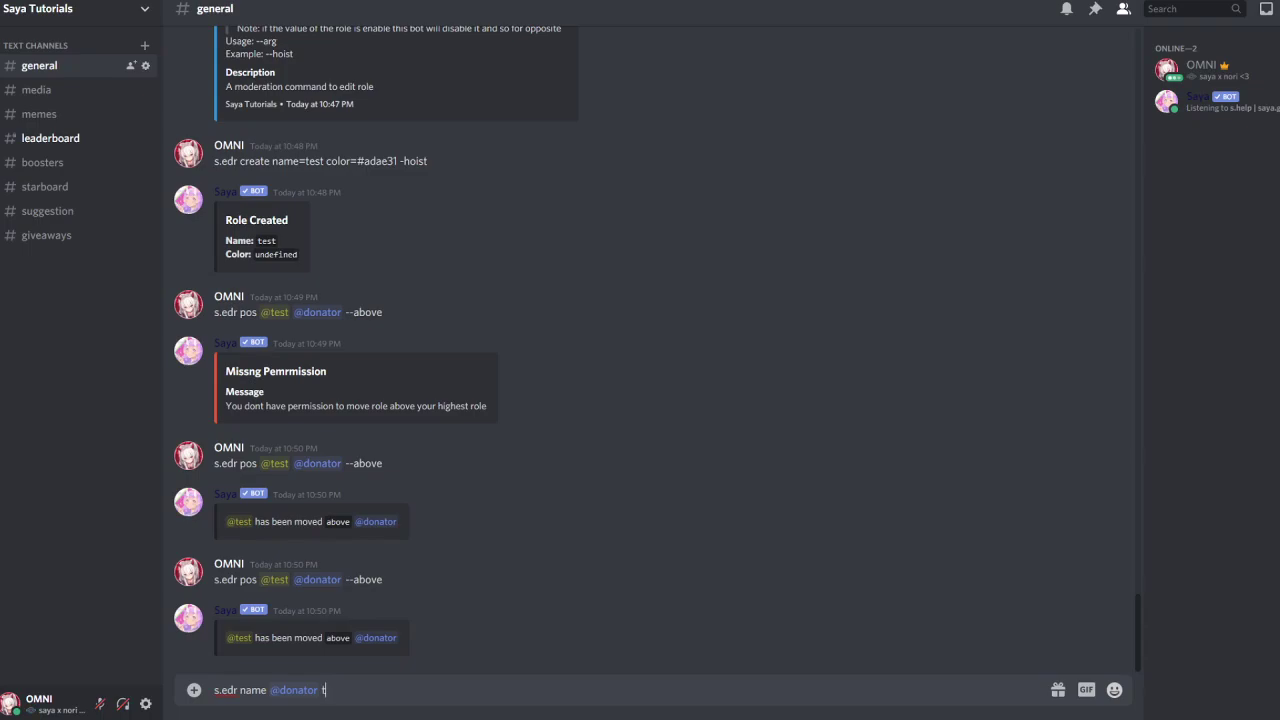
pyautogui.write('topdona')
pyautogui.press('BackSpace')
pyautogui.press('BackSpace')
pyautogui.press('BackSpace')
pyautogui.press('BackSpace')
pyautogui.write('donator')
pyautogui.press('Return')
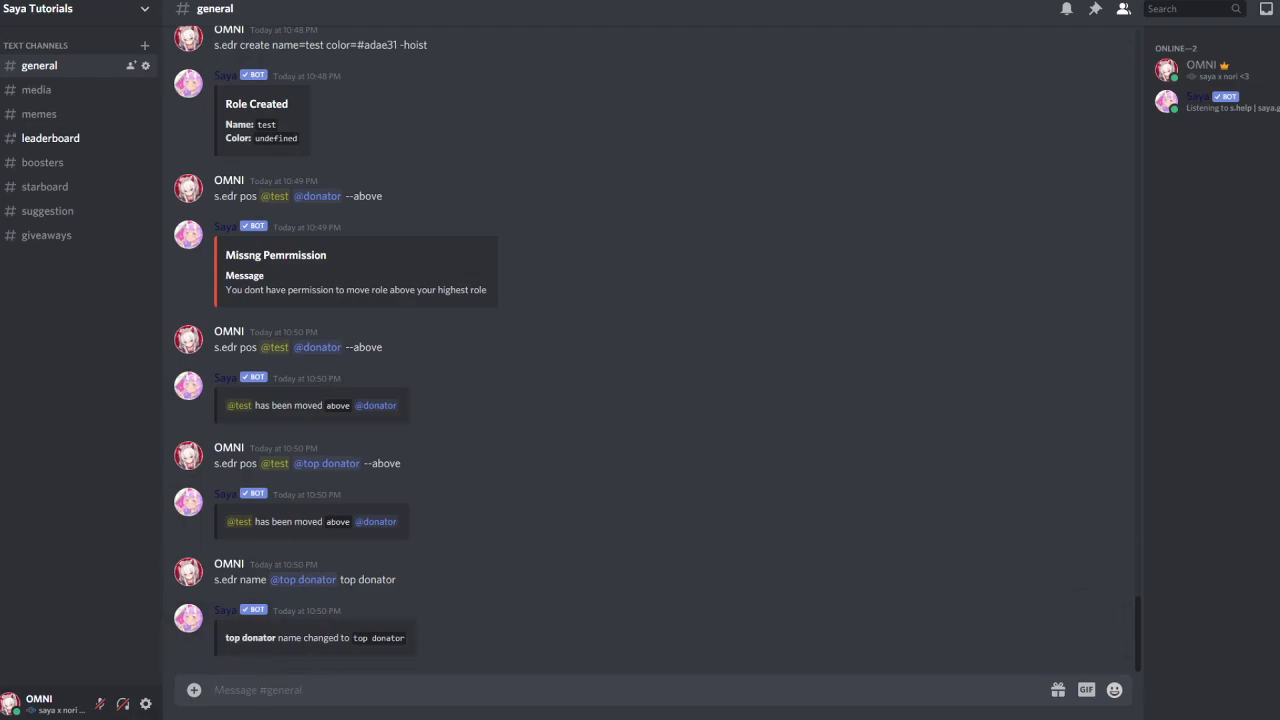
pyautogui.write('s.edr ')
pyautogui.write('@e')
pyautogui.press('BackSpace')
pyautogui.write('r')
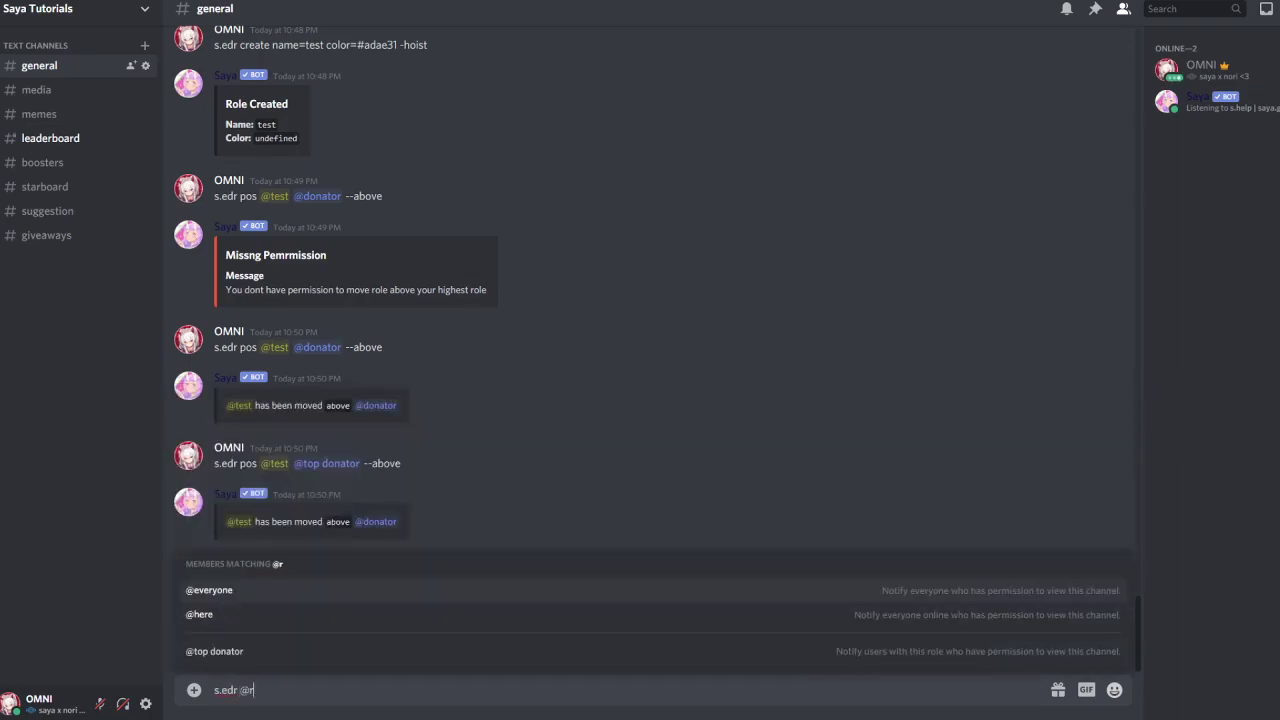
pyautogui.press('BackSpace')
pyautogui.write('to')
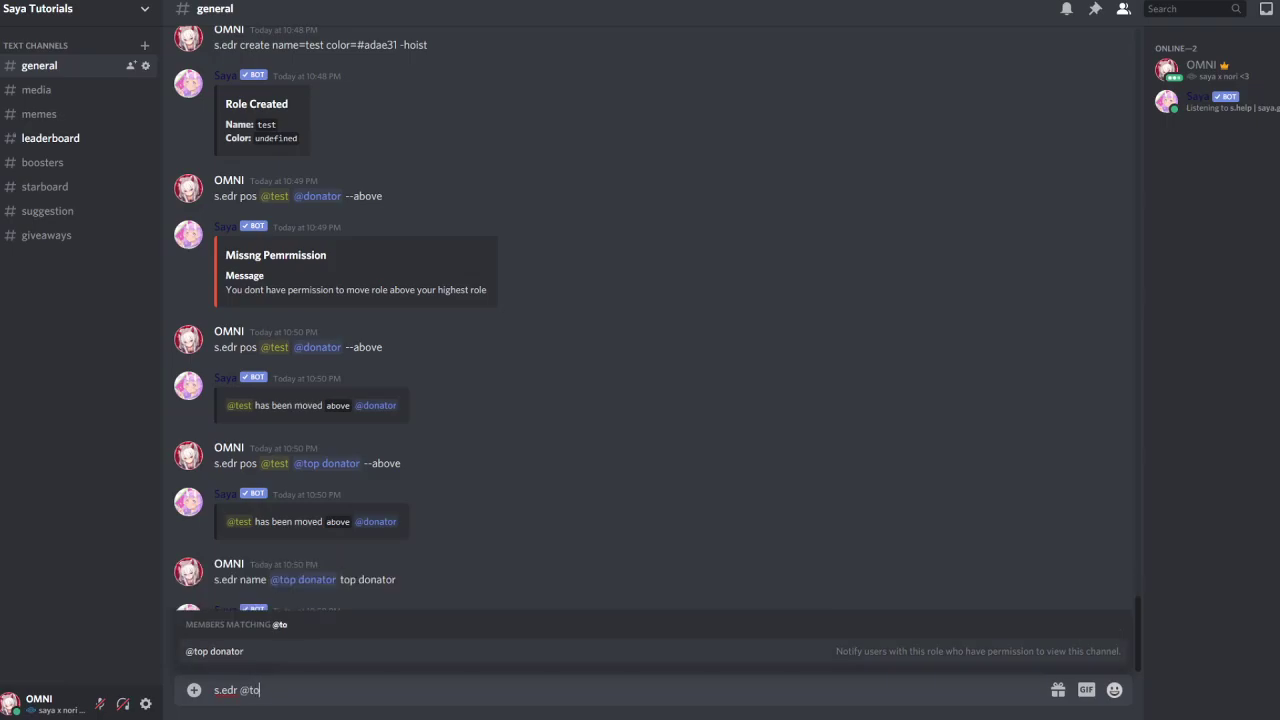
pyautogui.press('Tab')
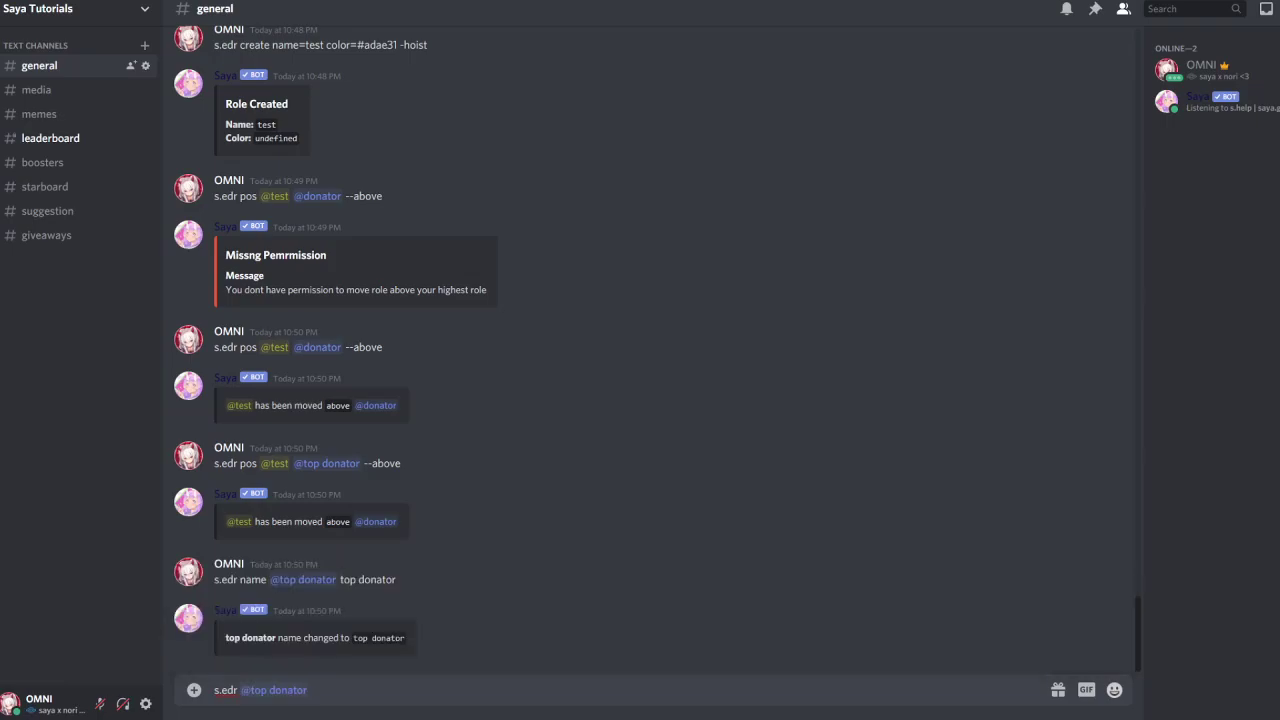
pyautogui.write('name=donator color=#1313s')
pyautogui.press('Return')
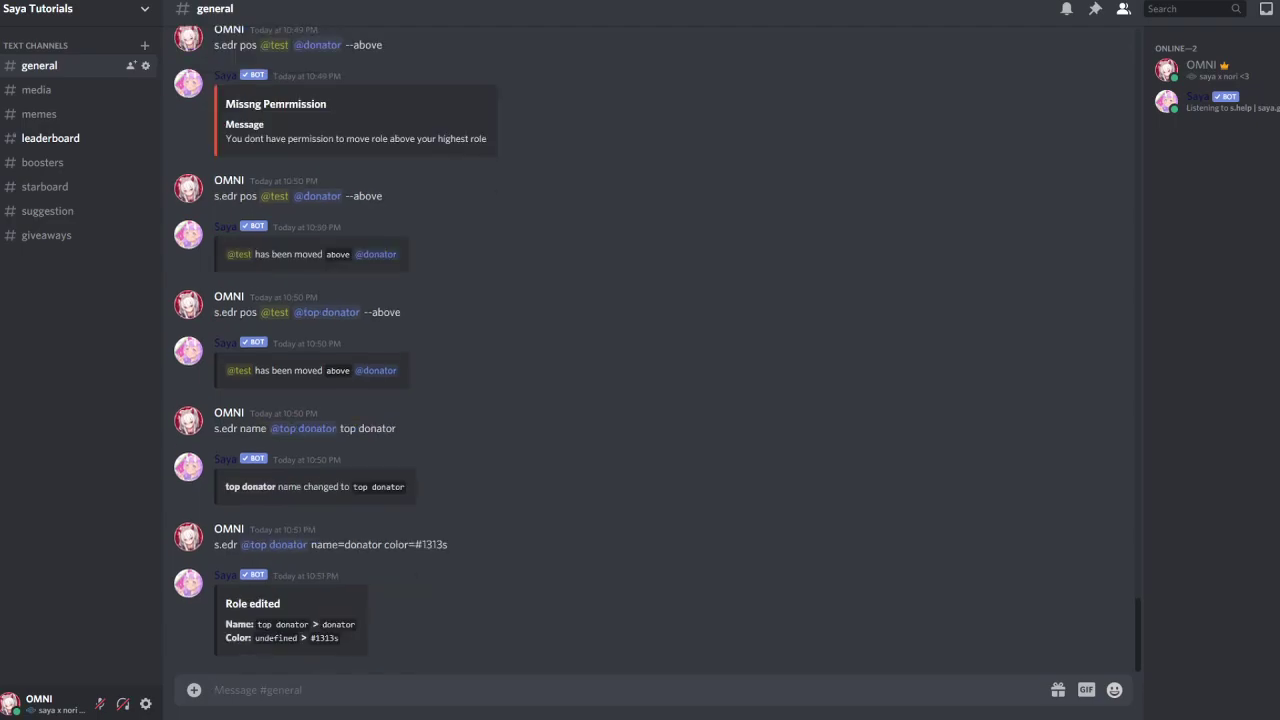
pyautogui.write('s.roles')
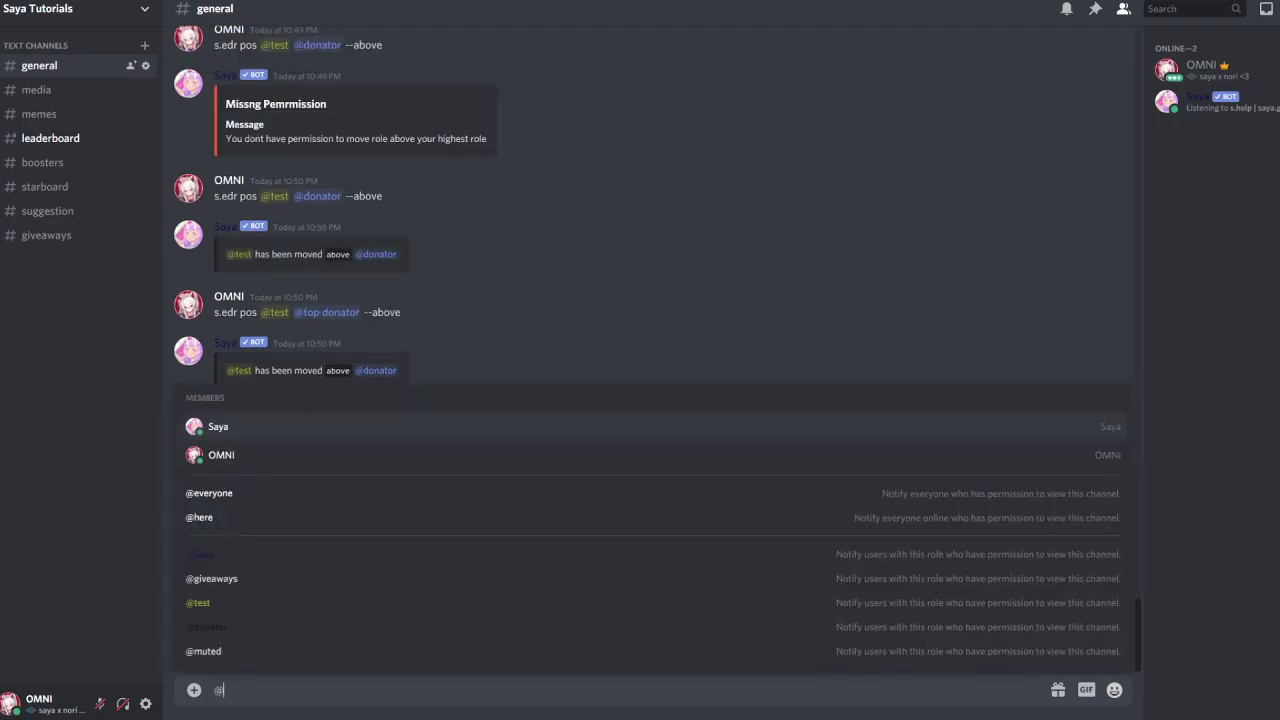
pyautogui.press('Return')
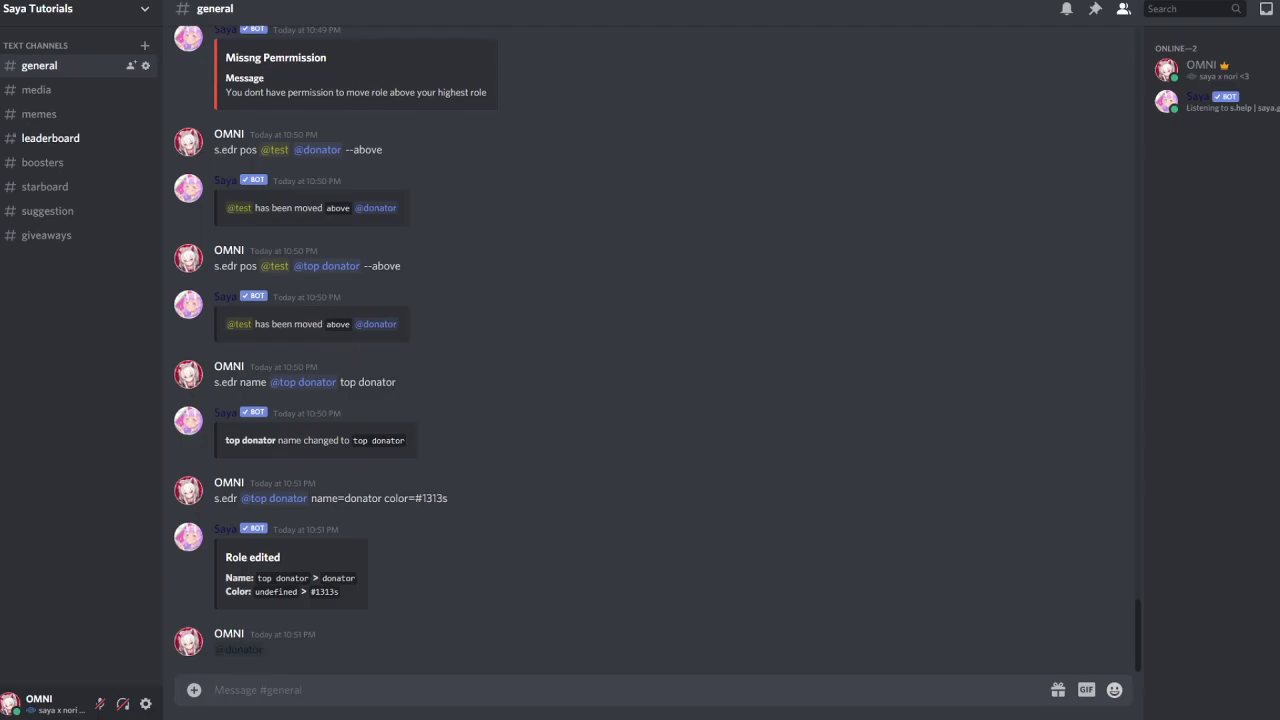